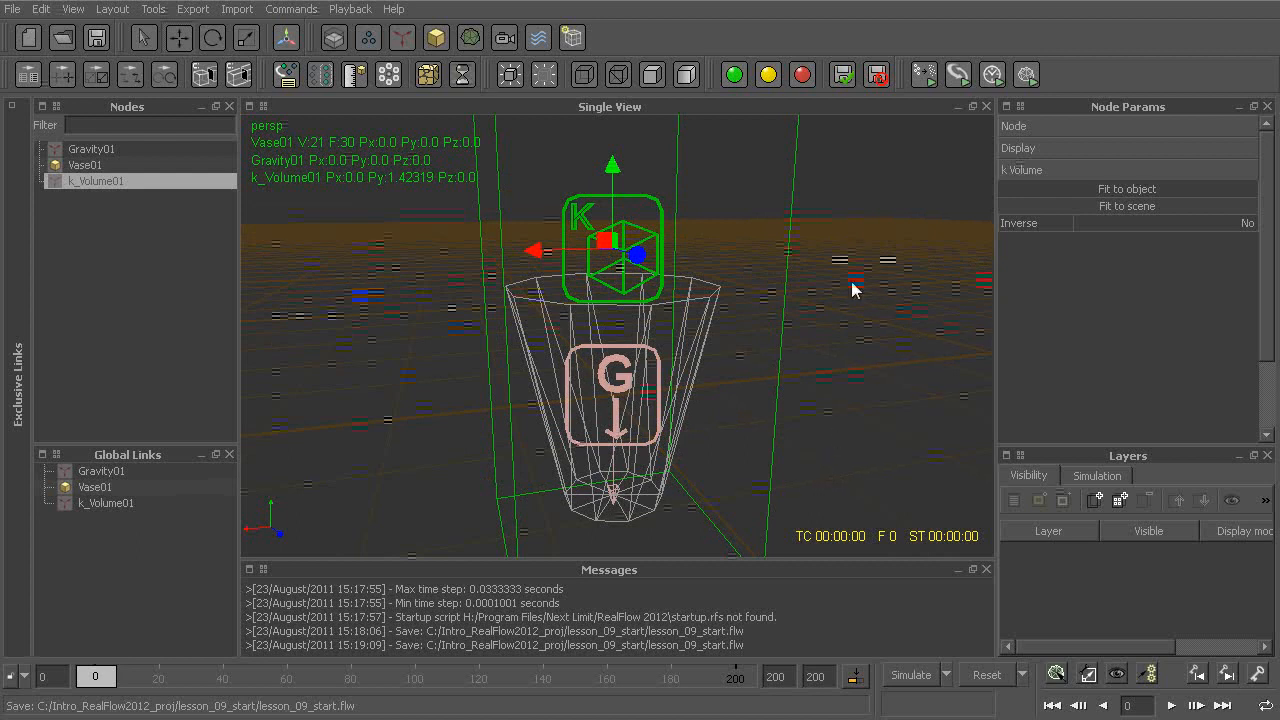
Step: Hide the k_Volume01 and Gravity01 nodes in the viewport so only the vase is displayed
mouse_move(848, 403)
left_mouse_down("alt")
mouse_move(855, 361)
mouse_move(828, 395)
mouse_move(865, 413)
left_mouse_up("alt")
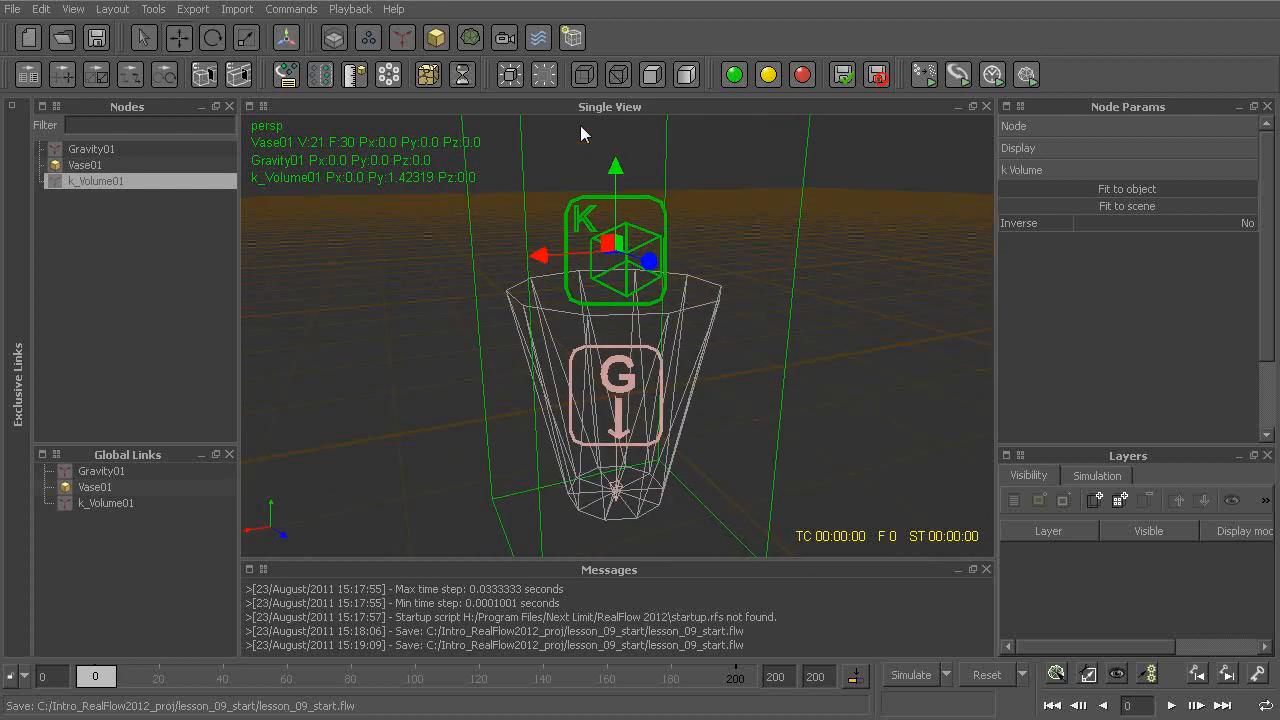
left_click(542, 80)
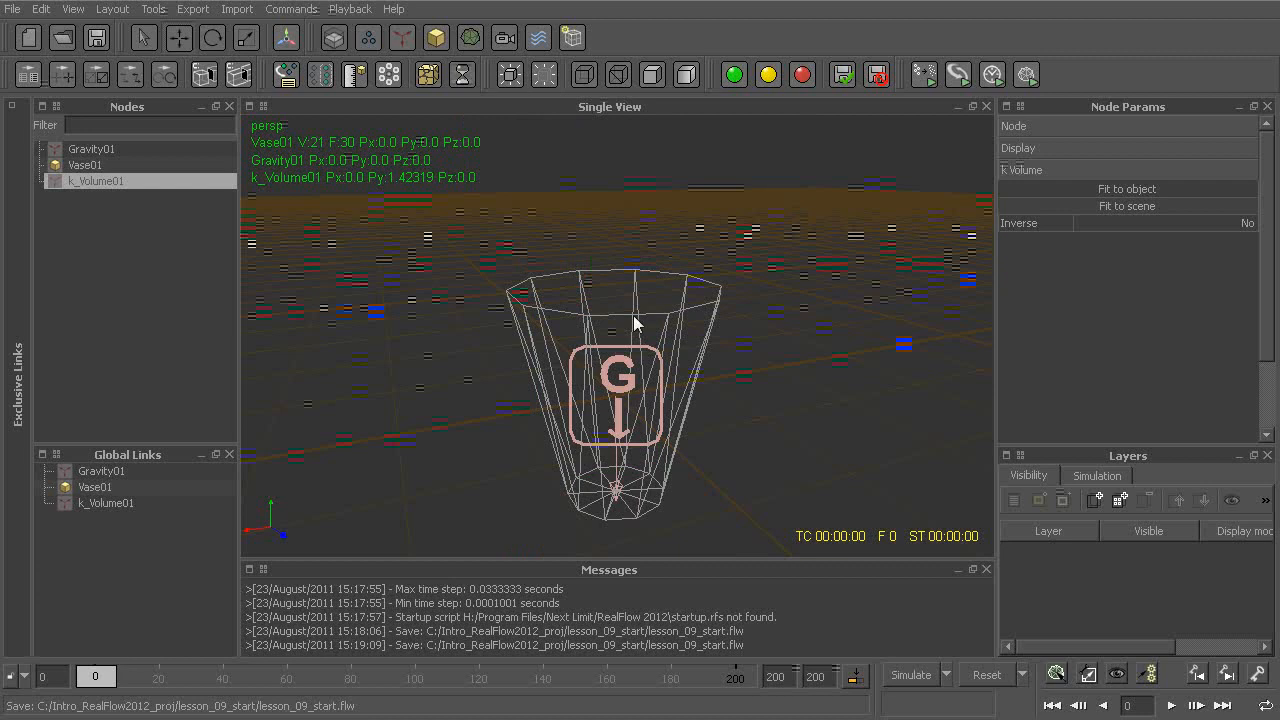
left_click(620, 368)
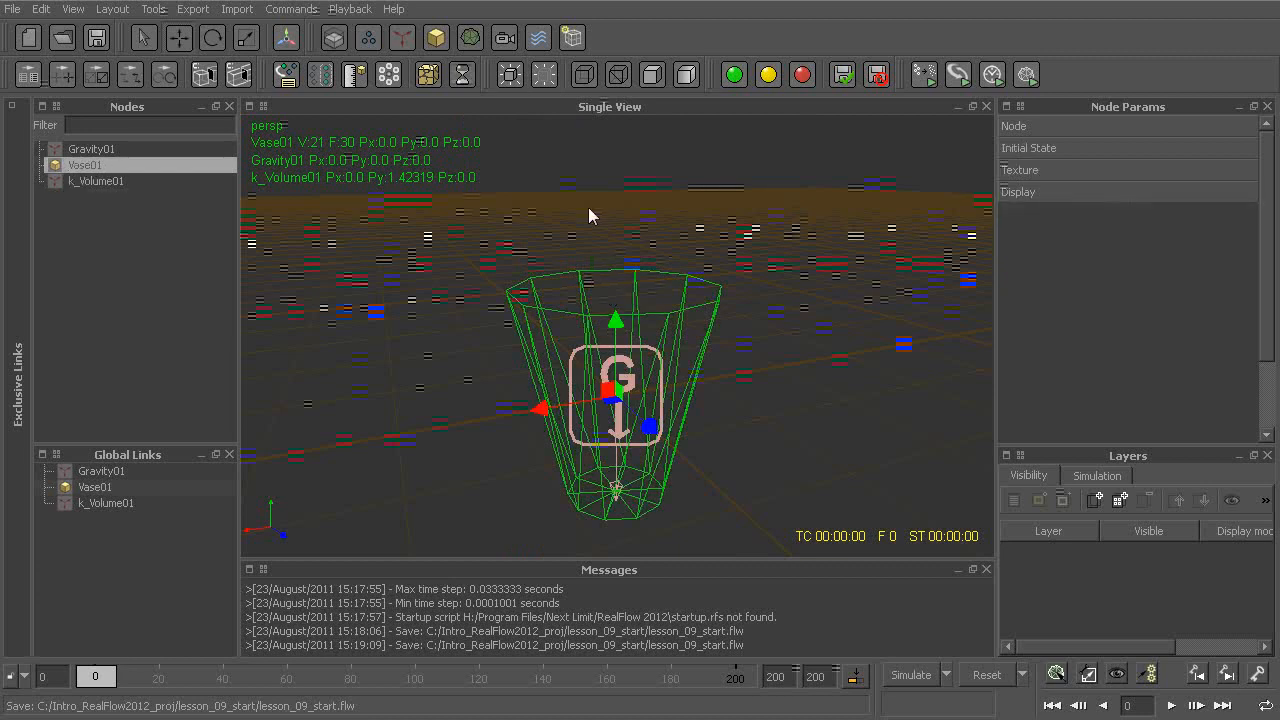
left_click(82, 150)
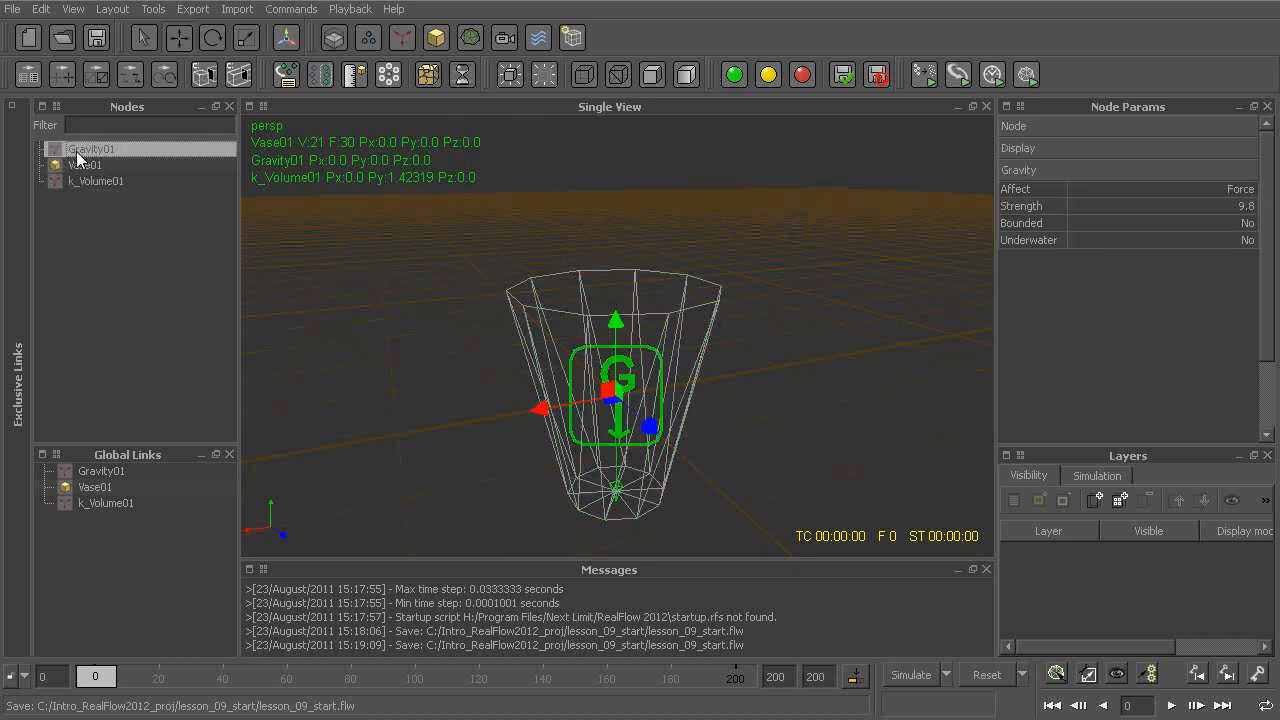
left_click(547, 78)
Step: Add a circle emitter and raise it above the vase's opening to a Y position of about 1.66
left_click_drag(746, 397, 697, 420, "alt")
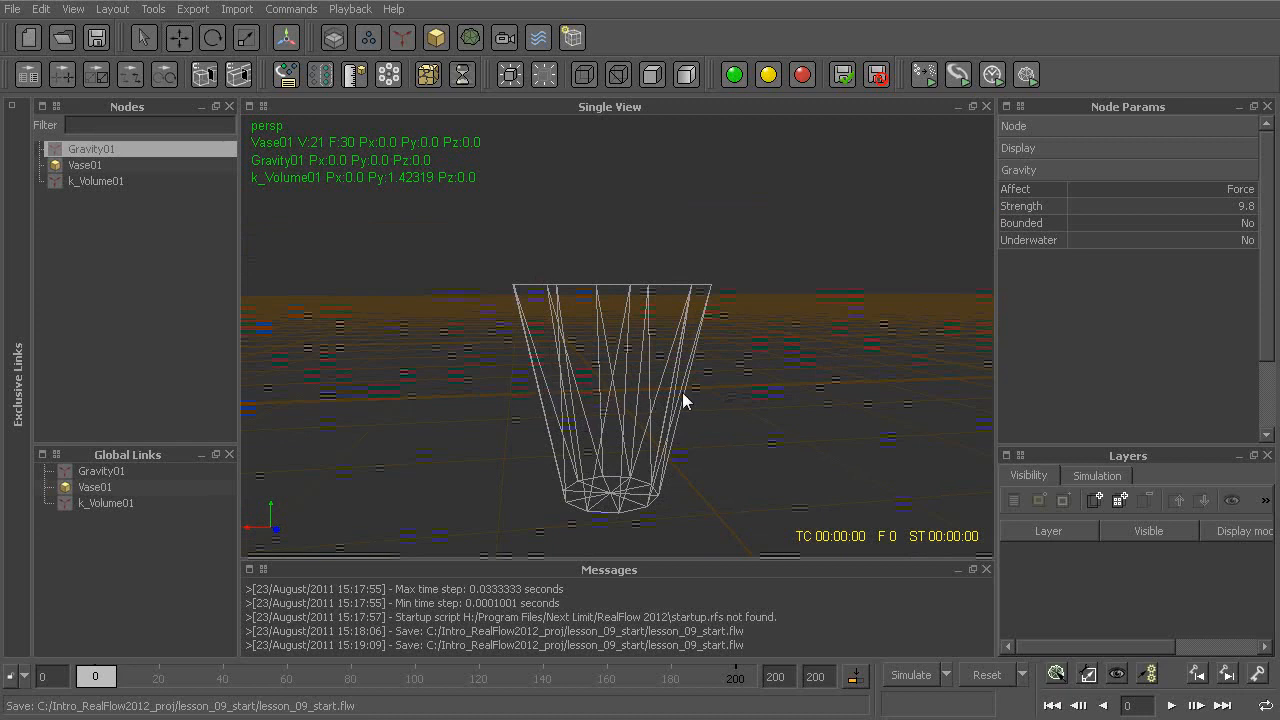
left_click_drag(580, 392, 629, 390, "alt")
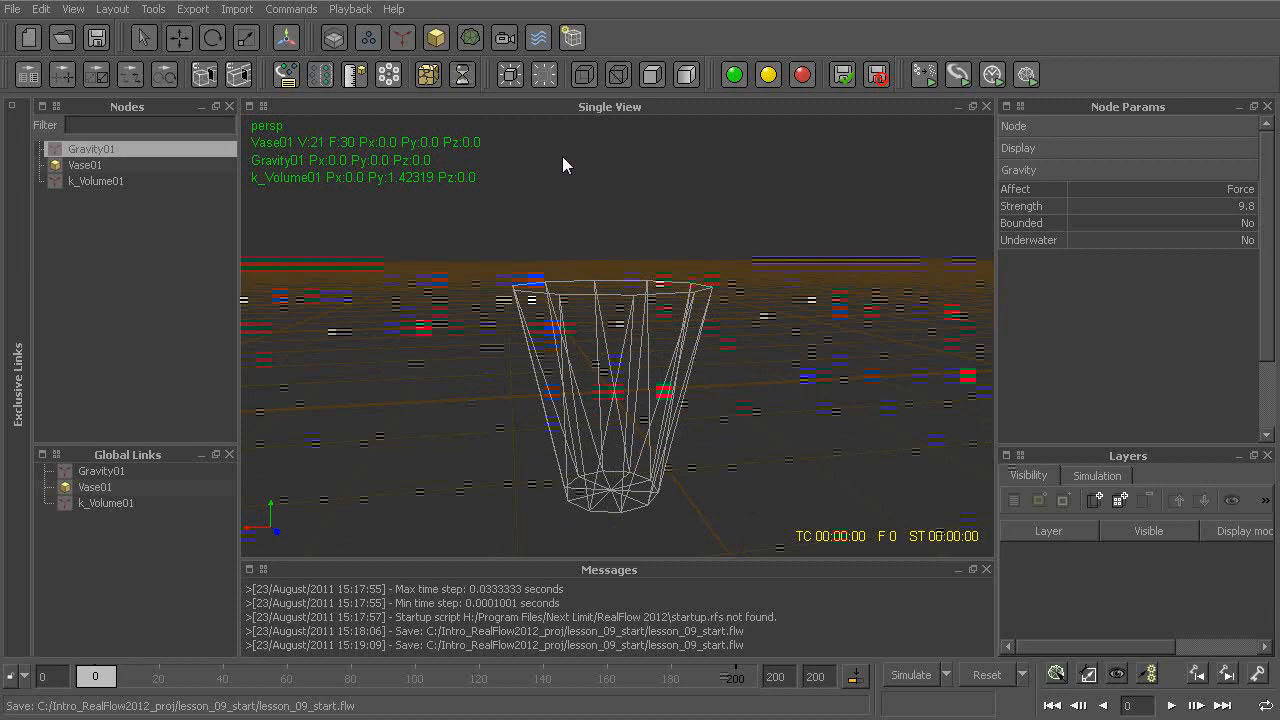
middle_click_drag(706, 289, 694, 318, "alt")
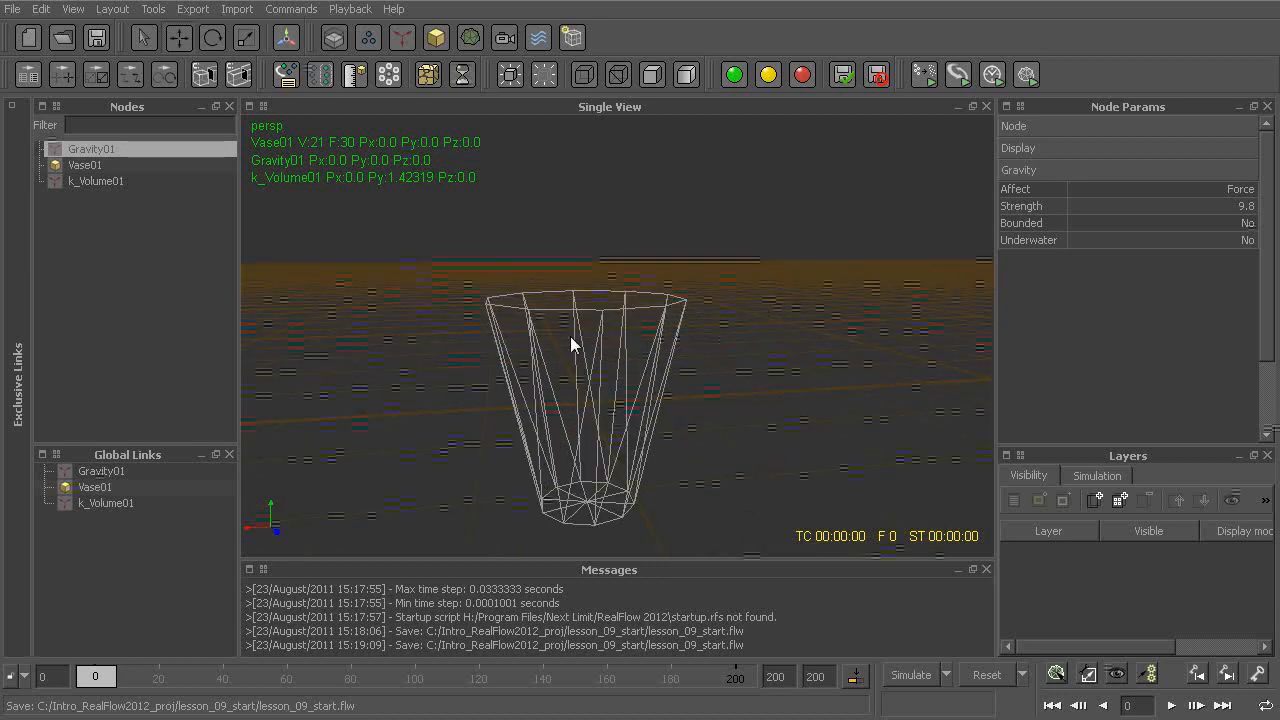
left_click_drag(615, 357, 620, 340, "alt")
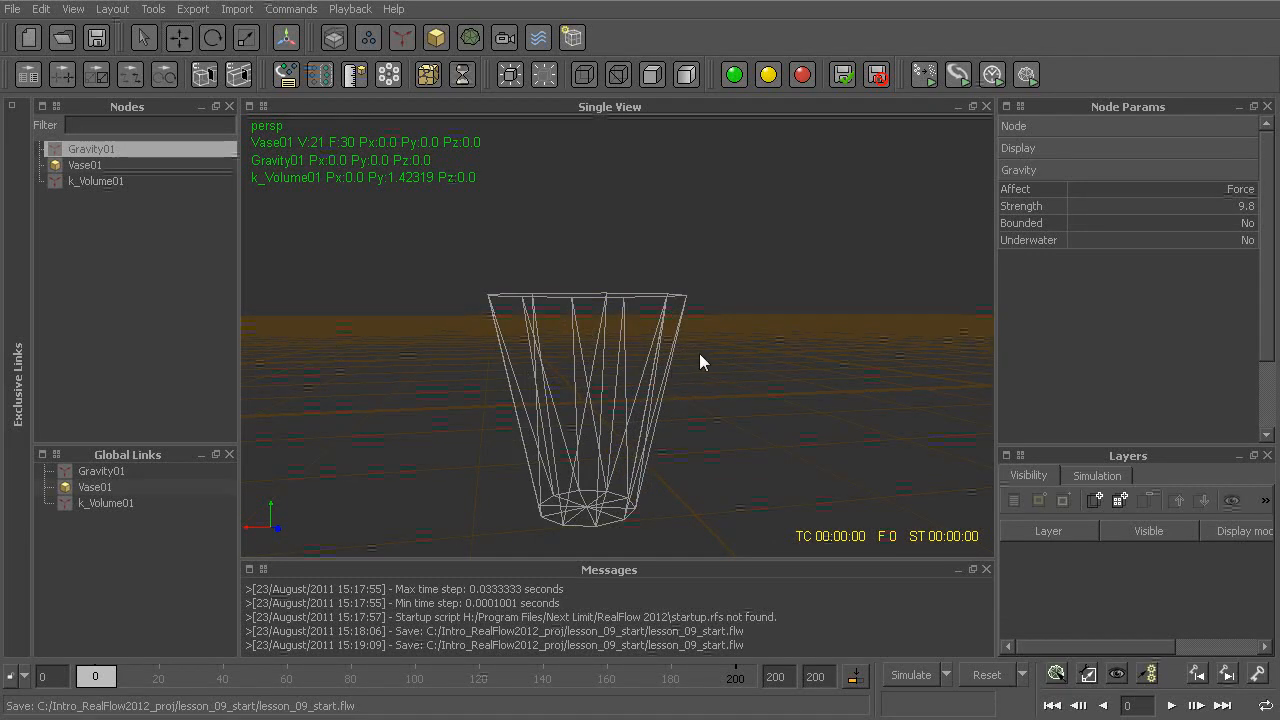
left_click_drag(675, 360, 622, 430, "alt")
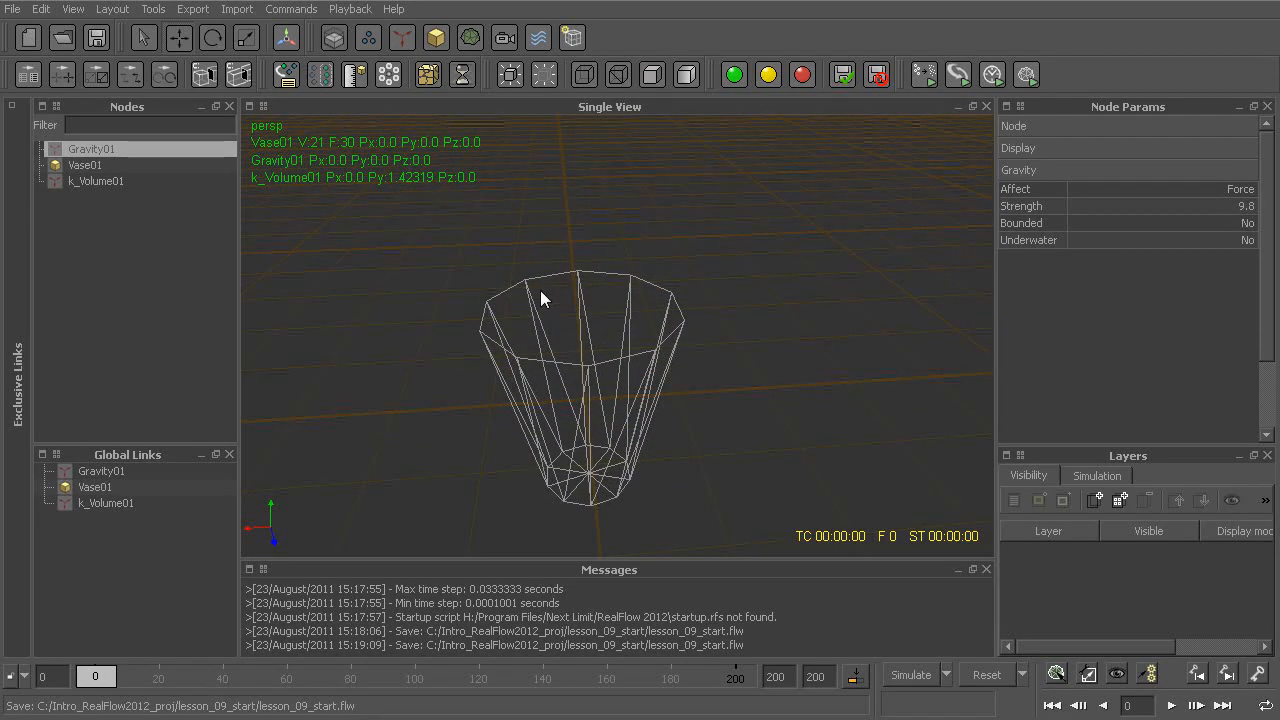
left_click(368, 37)
left_click(452, 65)
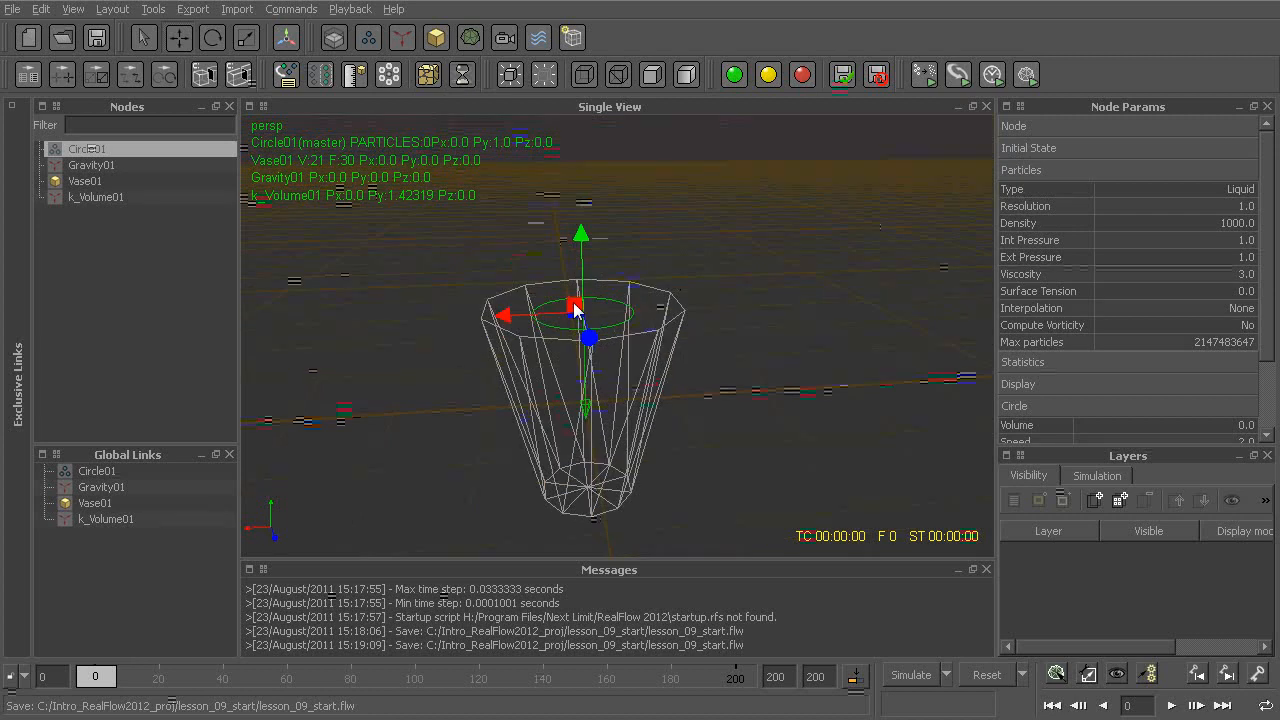
left_click_drag(582, 236, 651, 244)
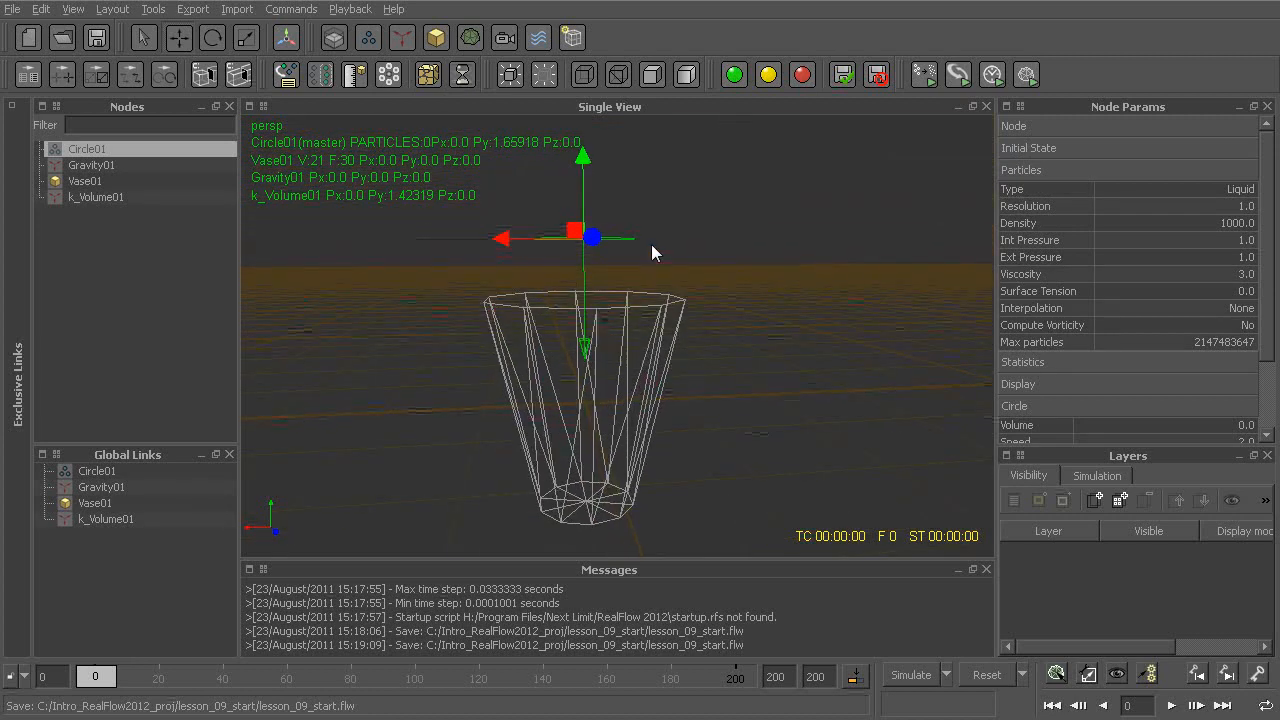
Step: Simulate the emitter pouring liquid into the vase and stop at frame 48
key("ctrl+a")
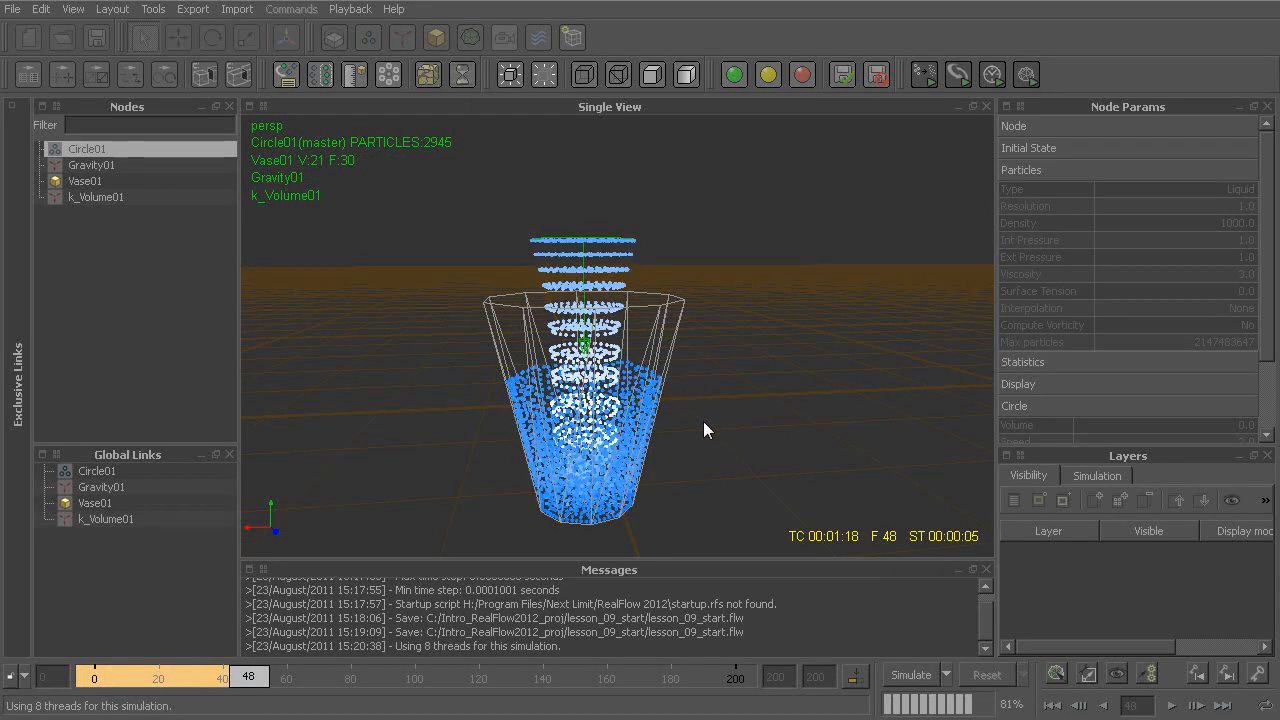
key("ctrl+a")
left_click_drag(703, 421, 674, 465, "alt")
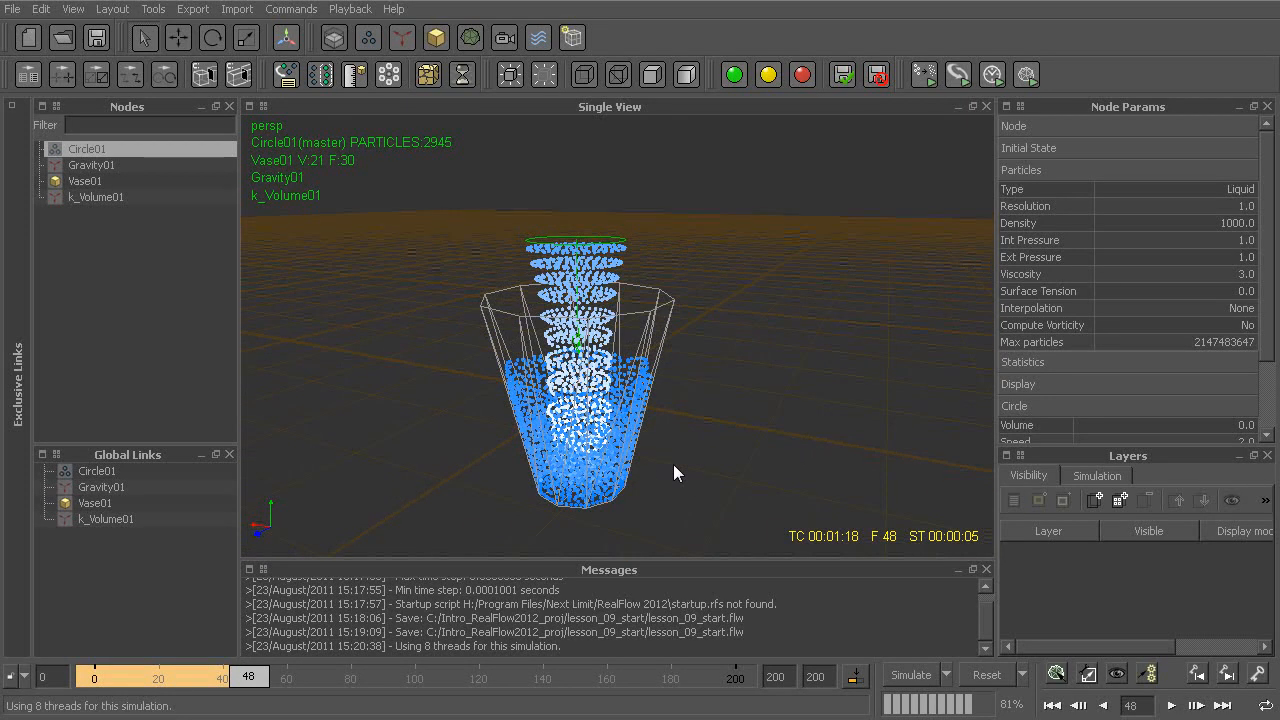
Step: Set the circle emitter's Speed to 0 and continue the simulation to frame 121 to let the liquid settle
scroll(1245, 300, "down", 5)
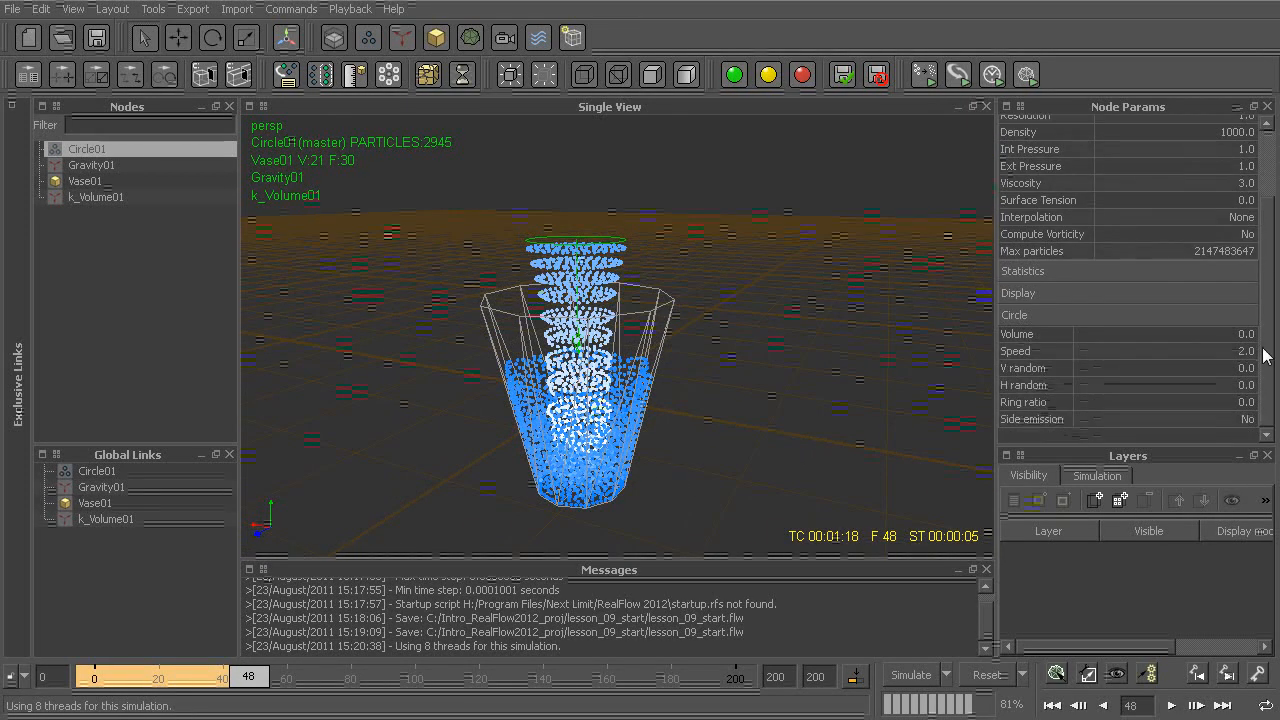
double_click(1210, 357)
type("0")
key("Return")
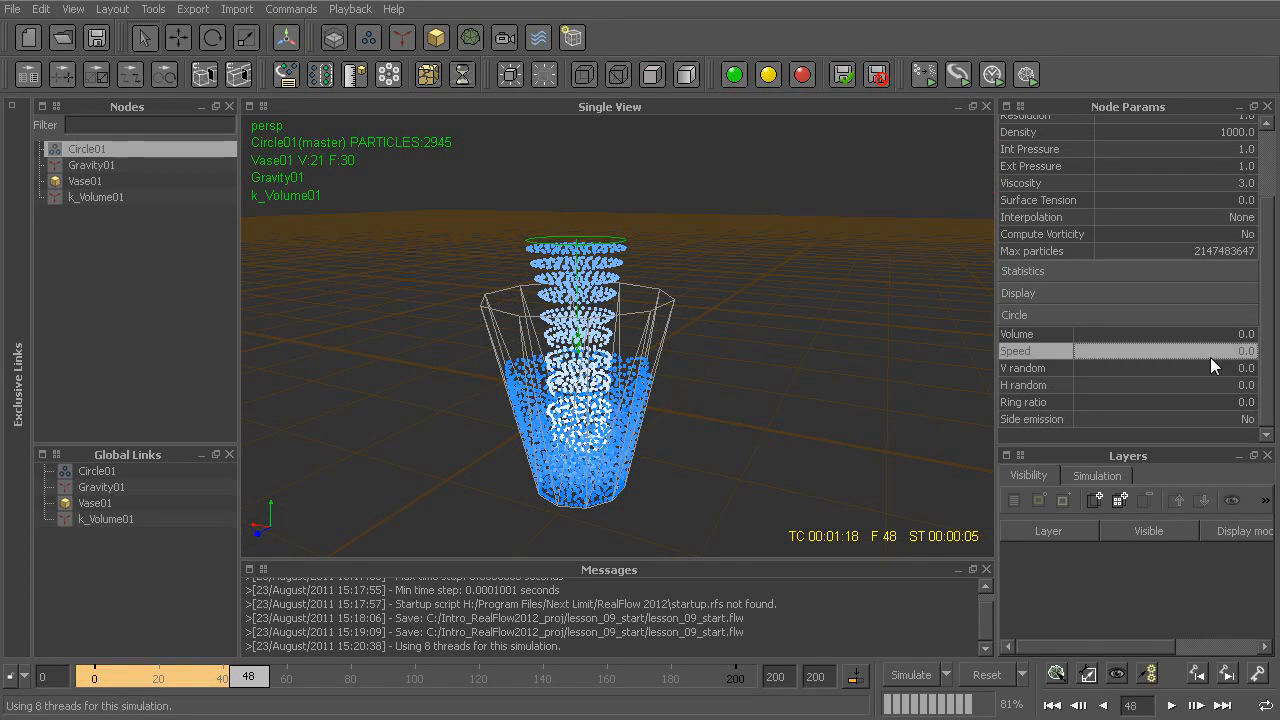
left_click_drag(868, 386, 827, 393, "alt")
key("alt+a")
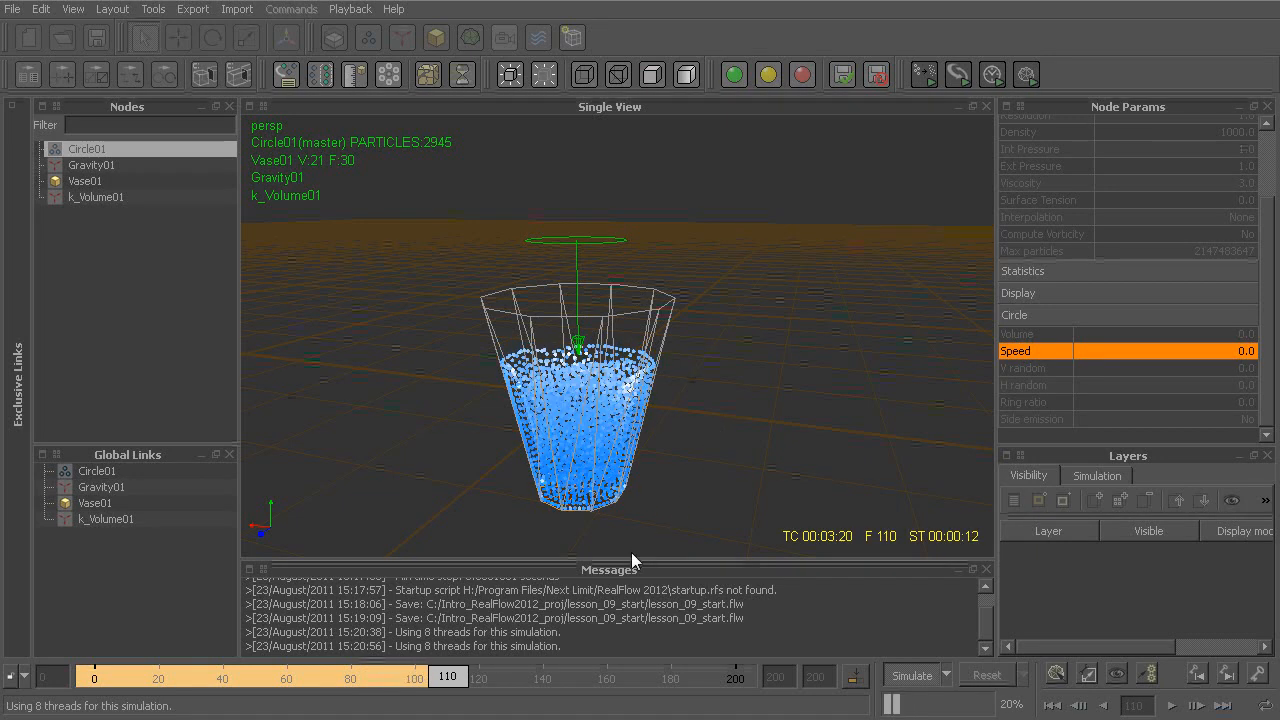
key("Escape")
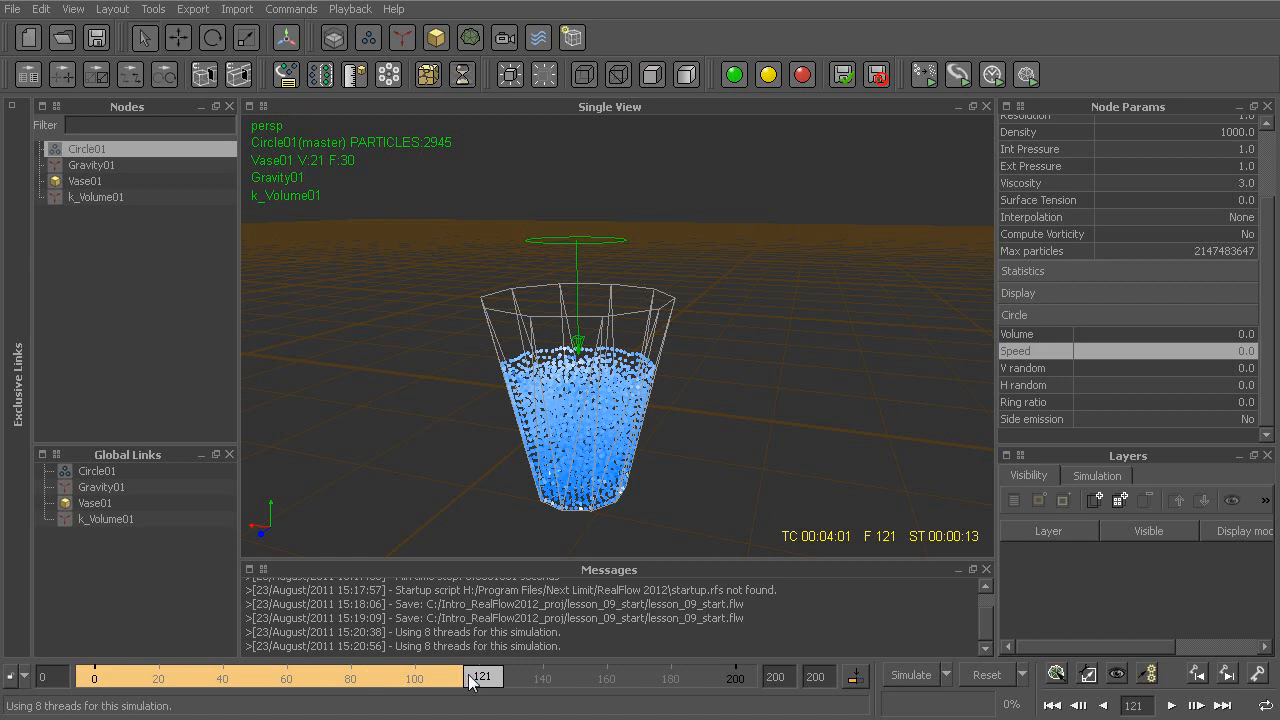
left_click_drag(614, 434, 626, 416, "alt")
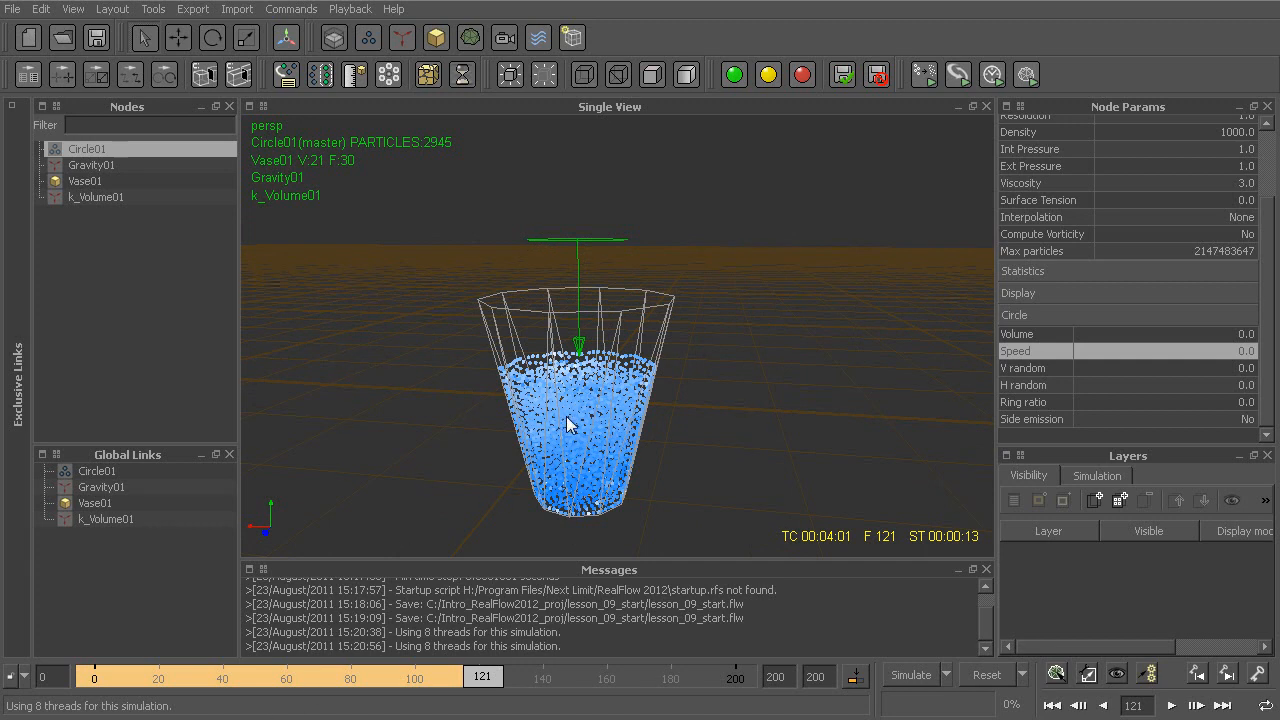
Step: Reset the simulation to frame 0 and set the circle emitter's Speed back to 2
key("ctrl+alt+r")
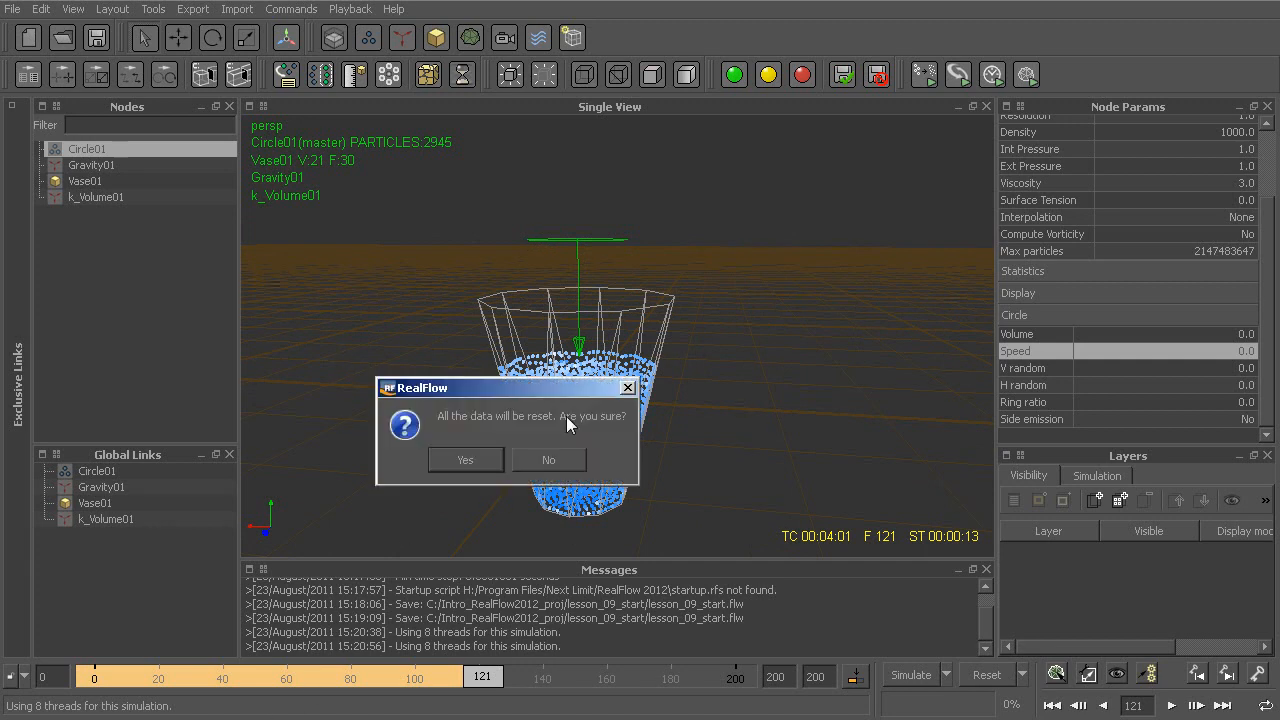
key("Return")
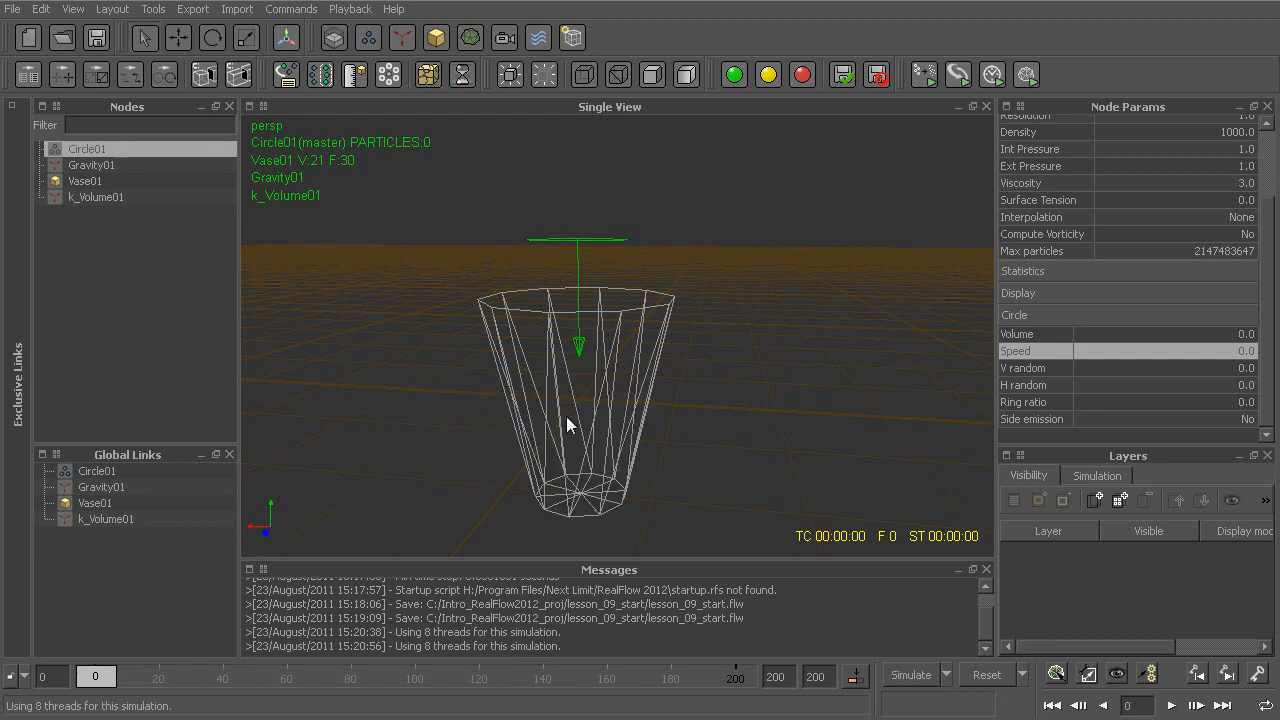
double_click(1189, 350)
type("2")
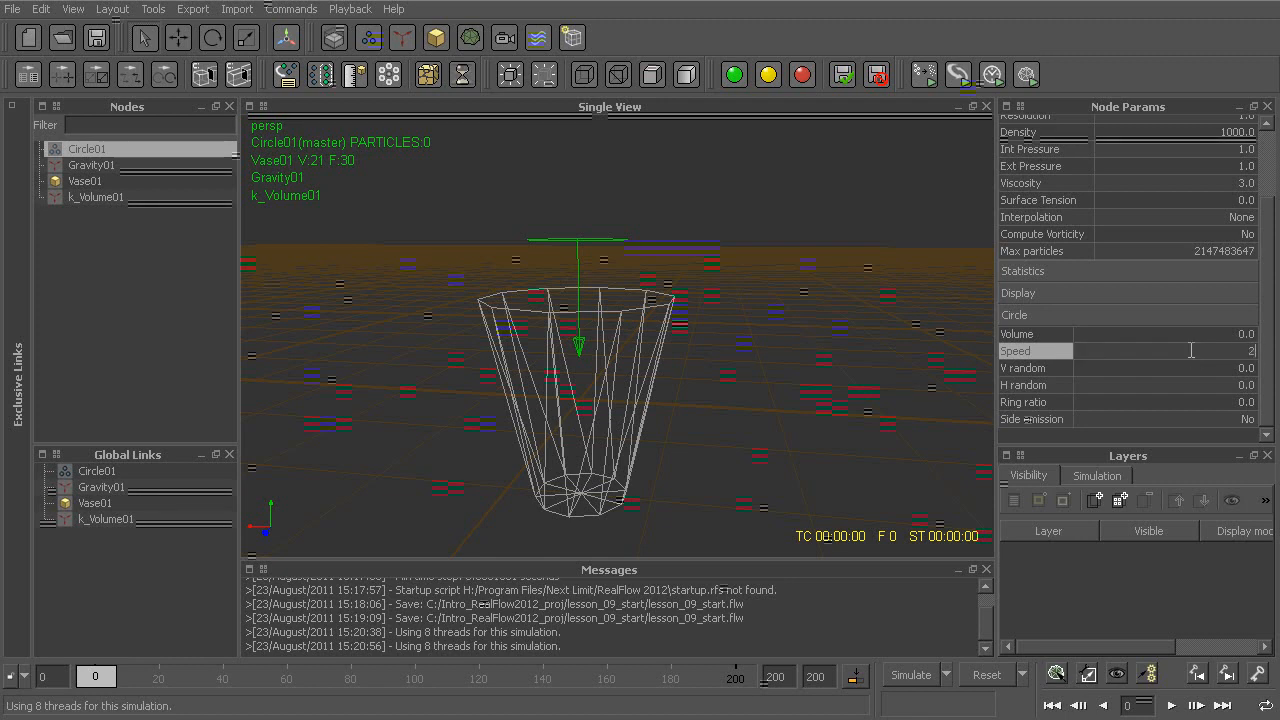
key("Return")
left_click(760, 420)
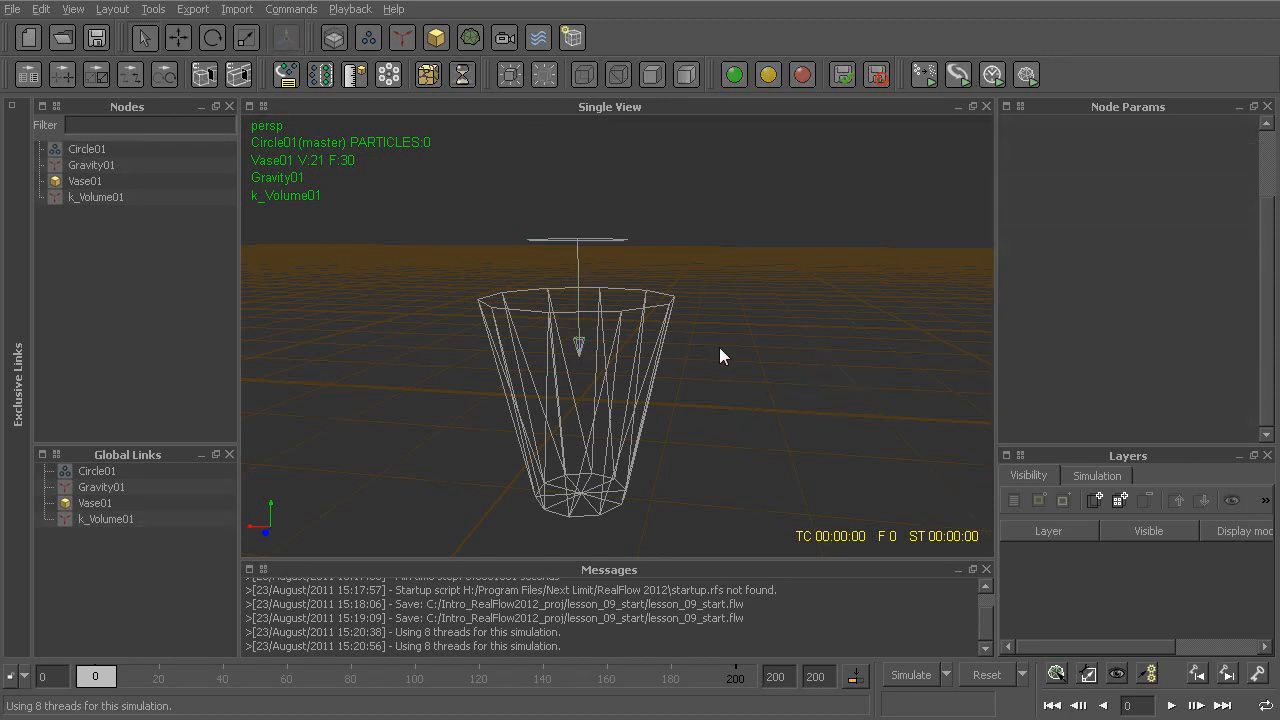
Step: Lock the timeline at frame 0 and simulate until Circle01 has filled most of the vase, then stop
left_click(571, 235)
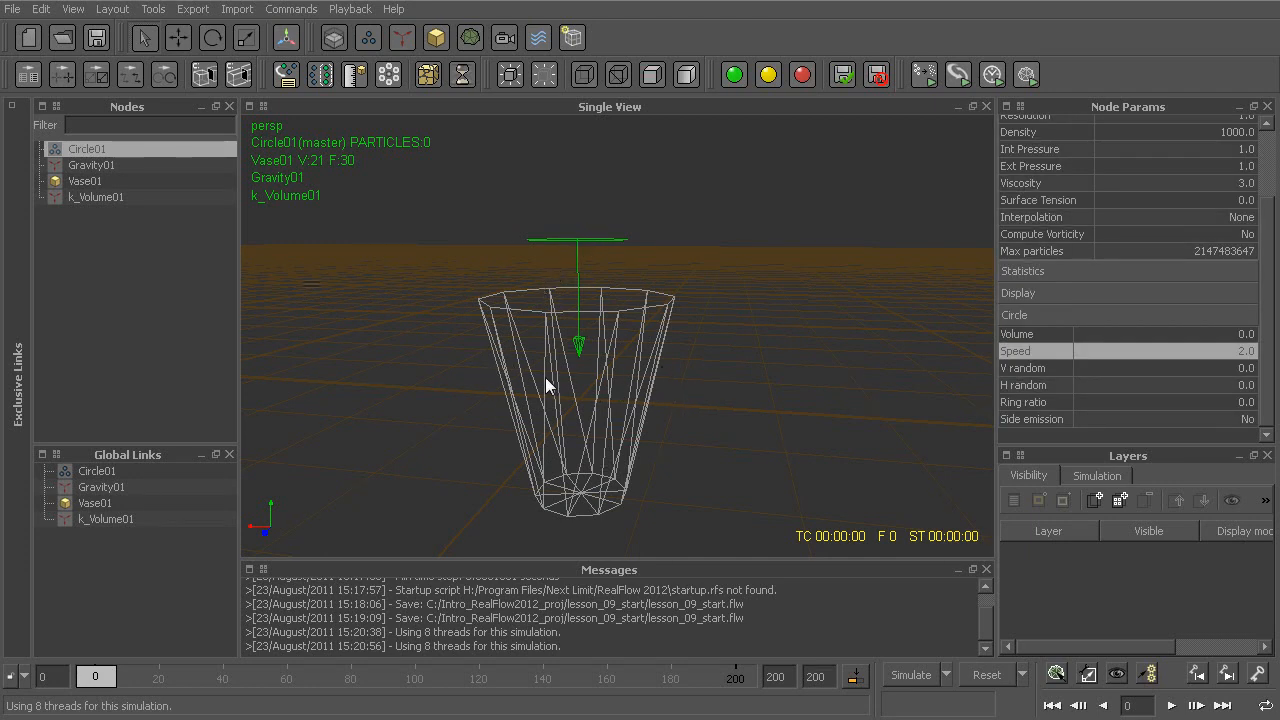
left_click_drag(608, 374, 606, 402, "alt")
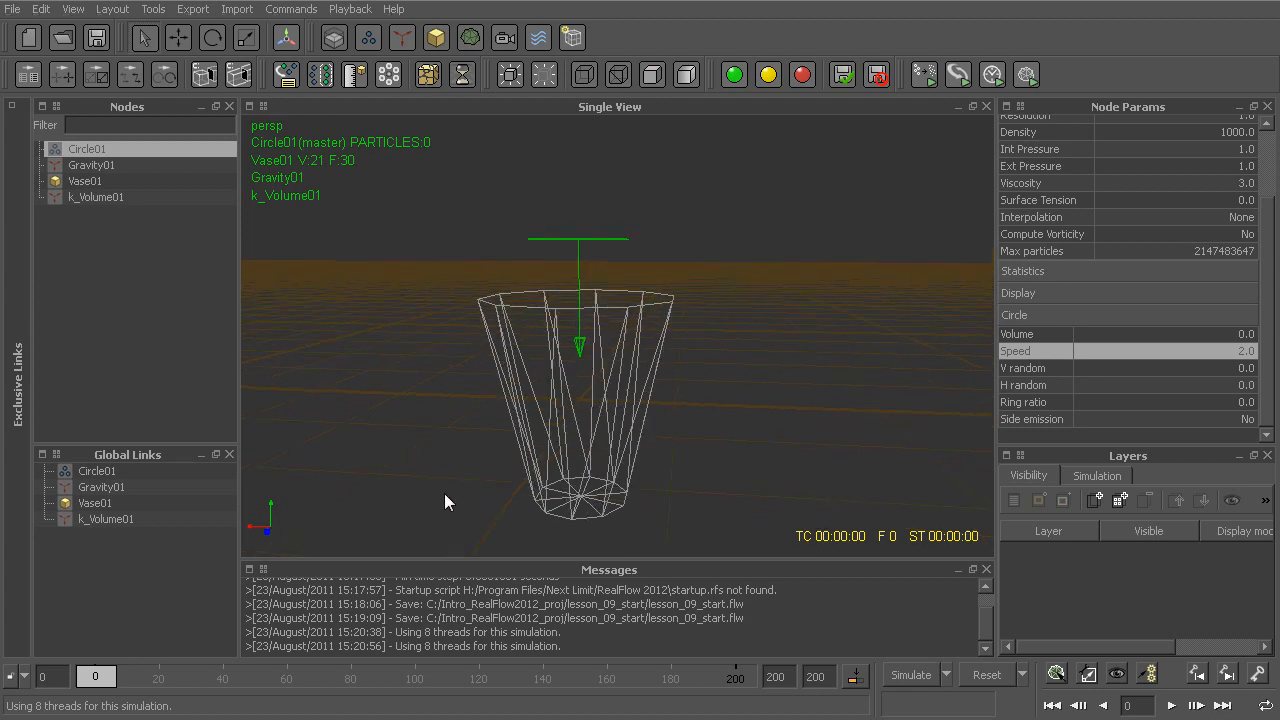
left_click(10, 676)
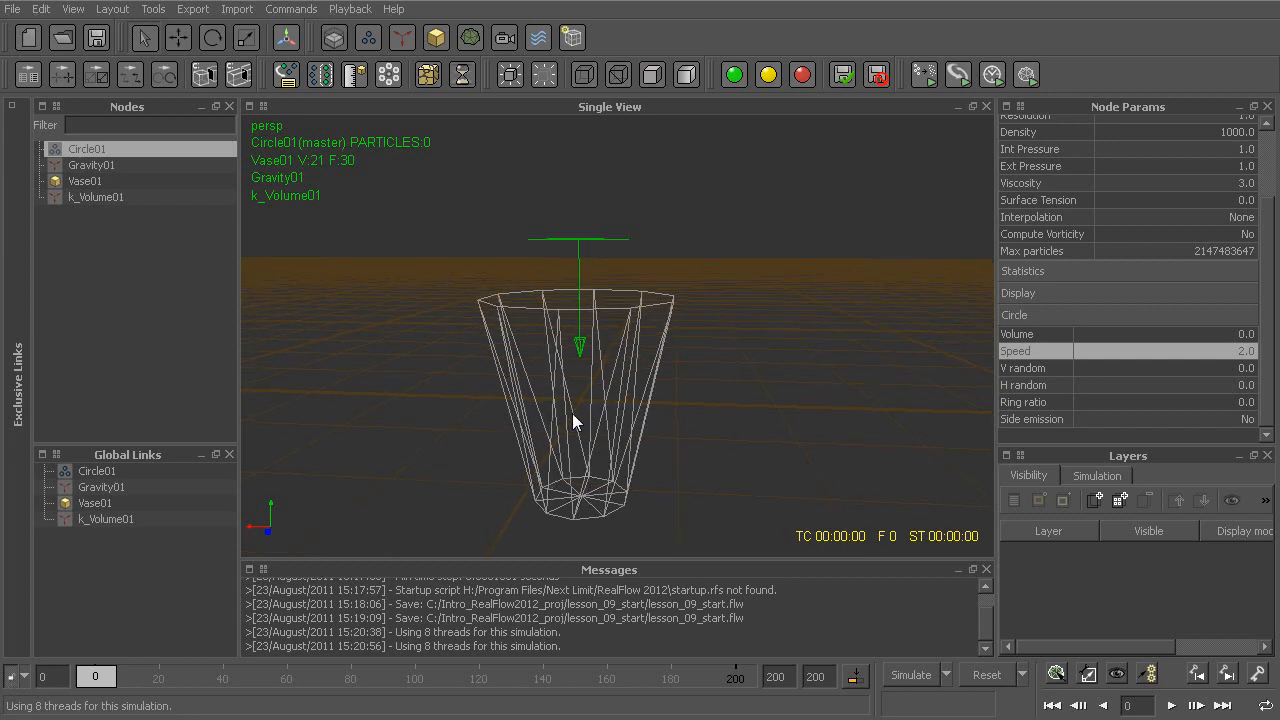
key("ctrl+a")
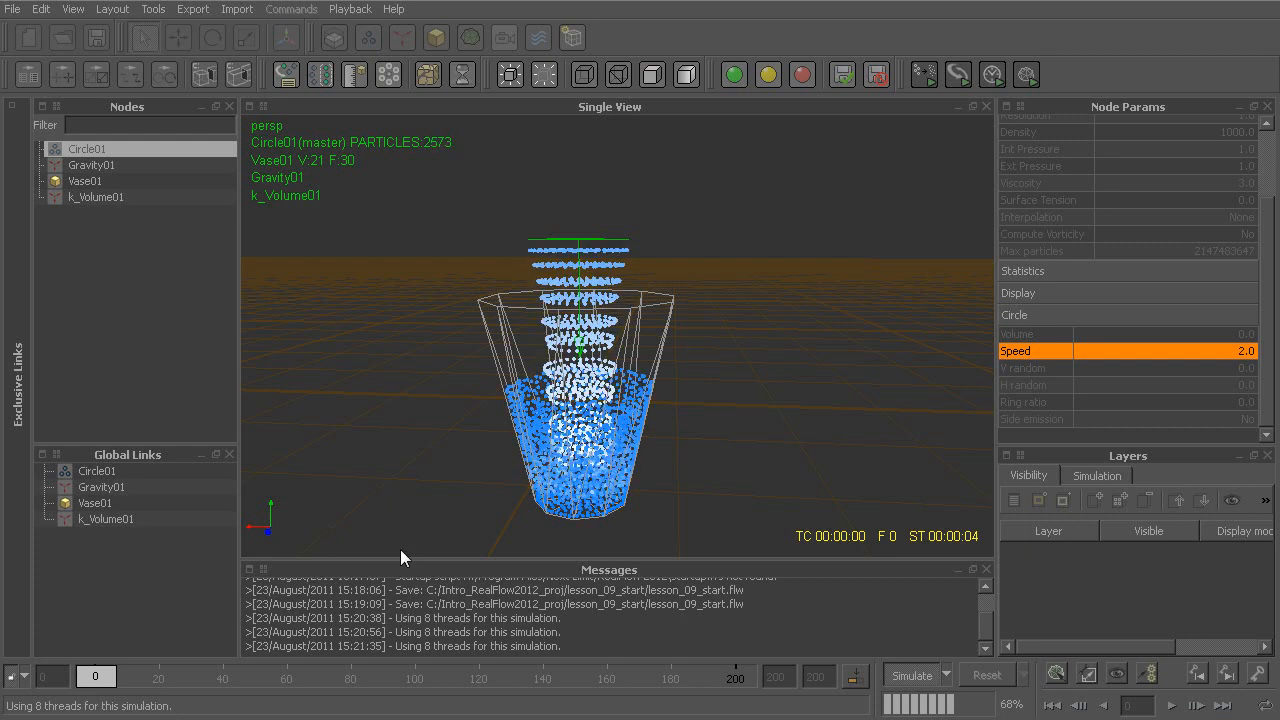
key("ctrl+a")
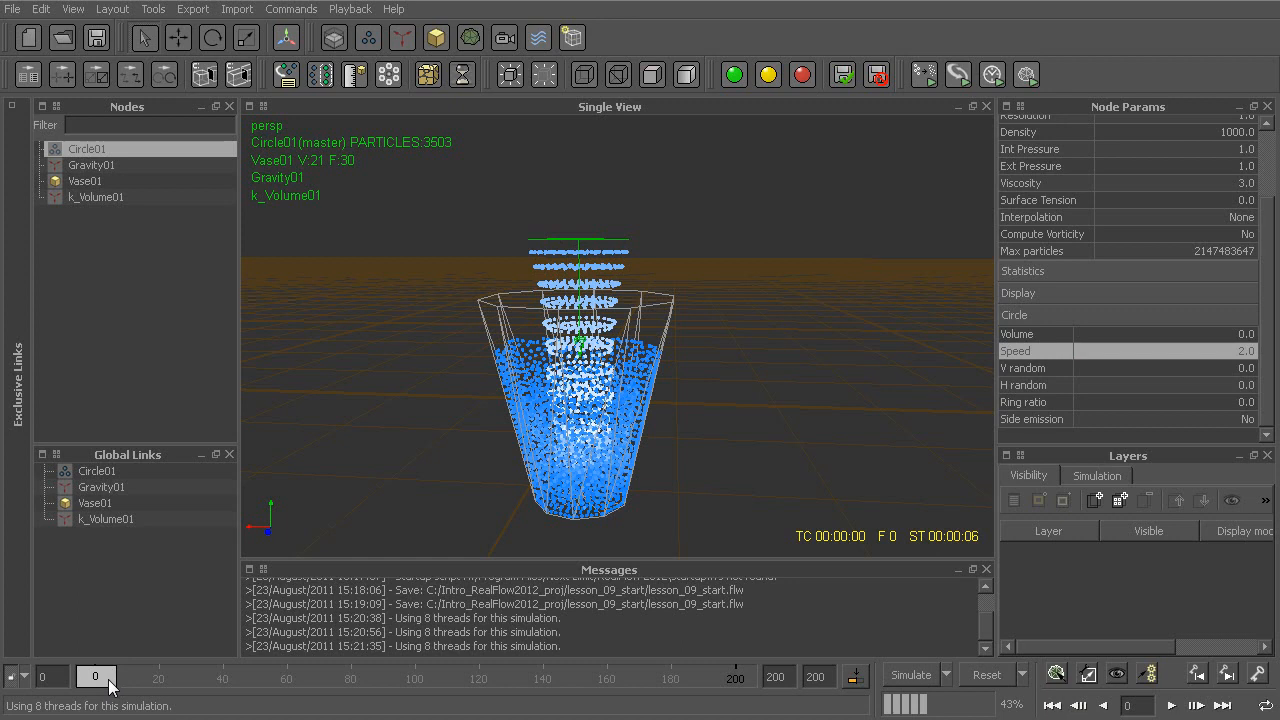
Step: Set Circle01's Speed to 0 and simulate with the timeline locked until the liquid in the vase settles
double_click(1196, 357)
type("0")
key("Return")
key("ctrl+a")
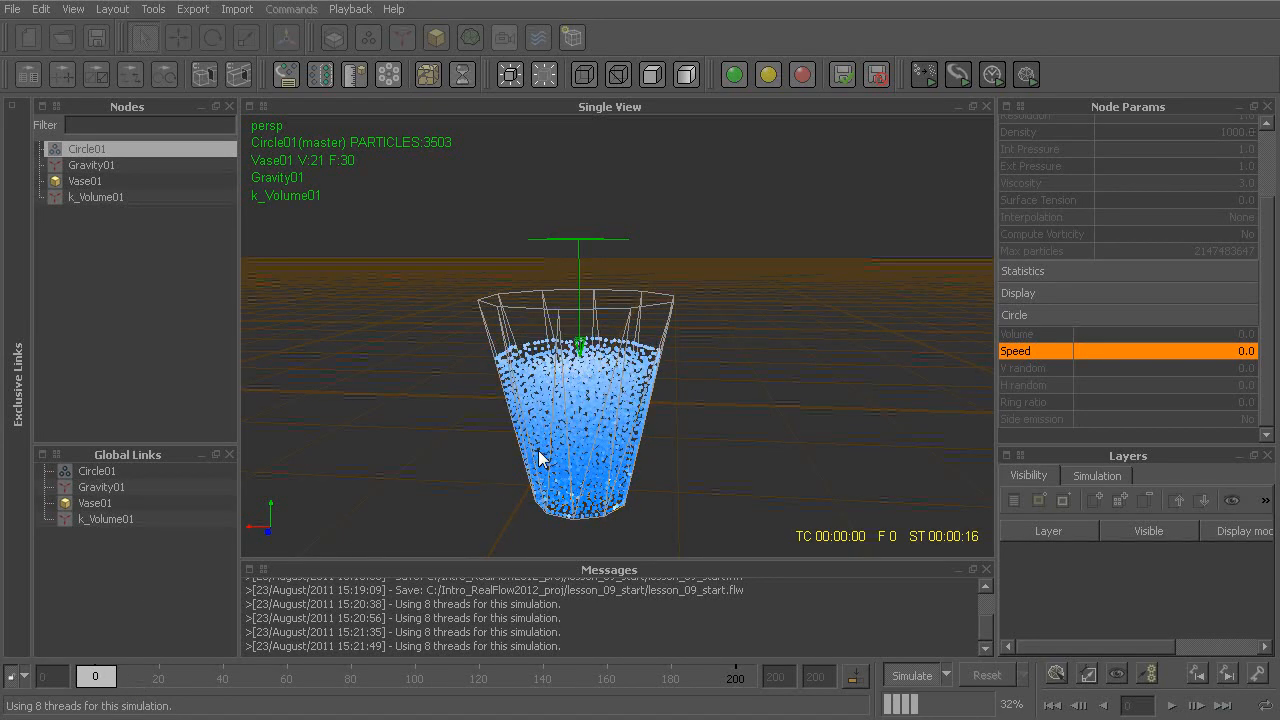
mouse_move(546, 454)
left_mouse_down("alt")
mouse_move(552, 419)
mouse_move(539, 458)
left_mouse_up("alt")
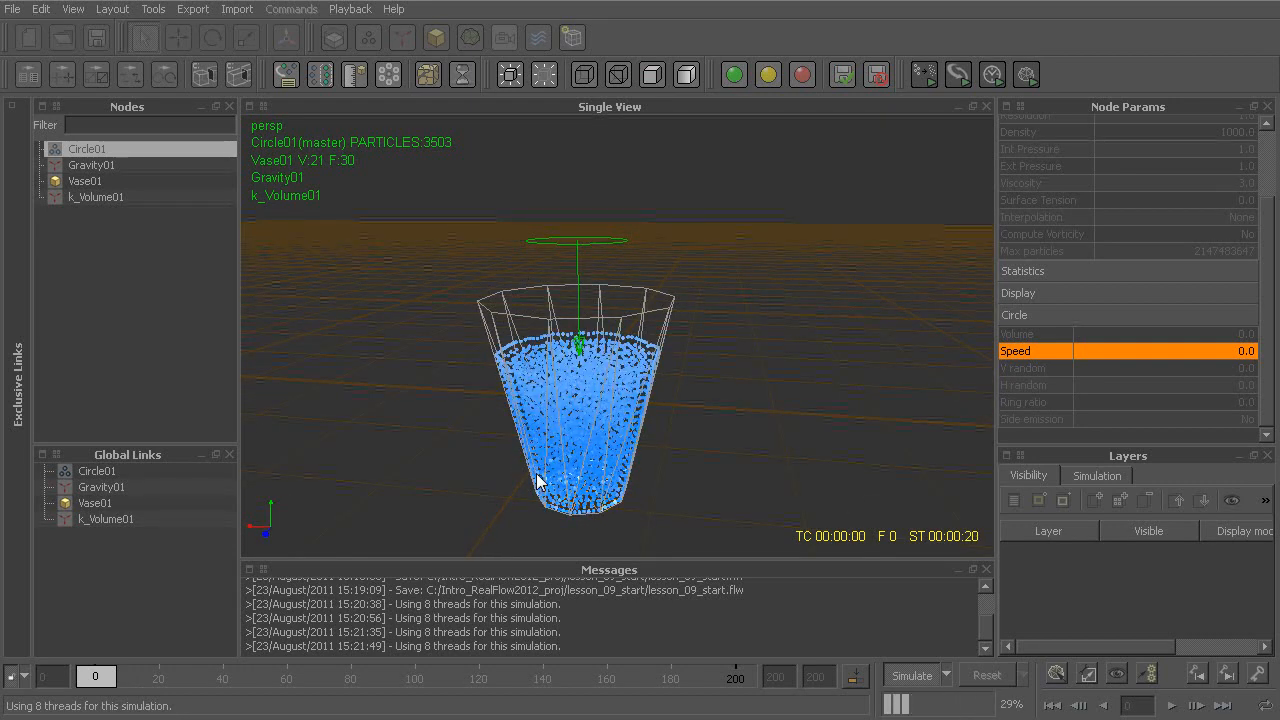
key("Escape")
mouse_move(648, 467)
left_mouse_down("alt")
mouse_move(688, 393)
mouse_move(665, 466)
left_mouse_up("alt")
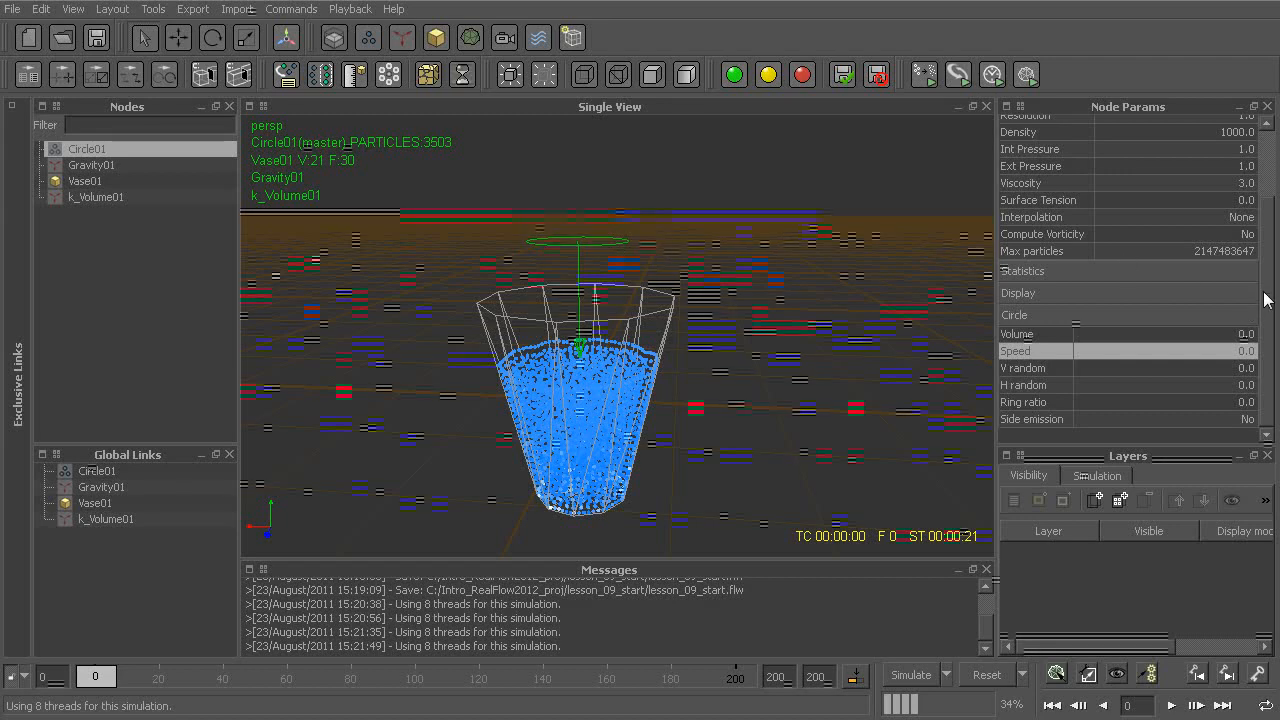
Step: Set Use Initial State to Yes in Circle01's Initial State parameters
scroll(1265, 260, "up", 3)
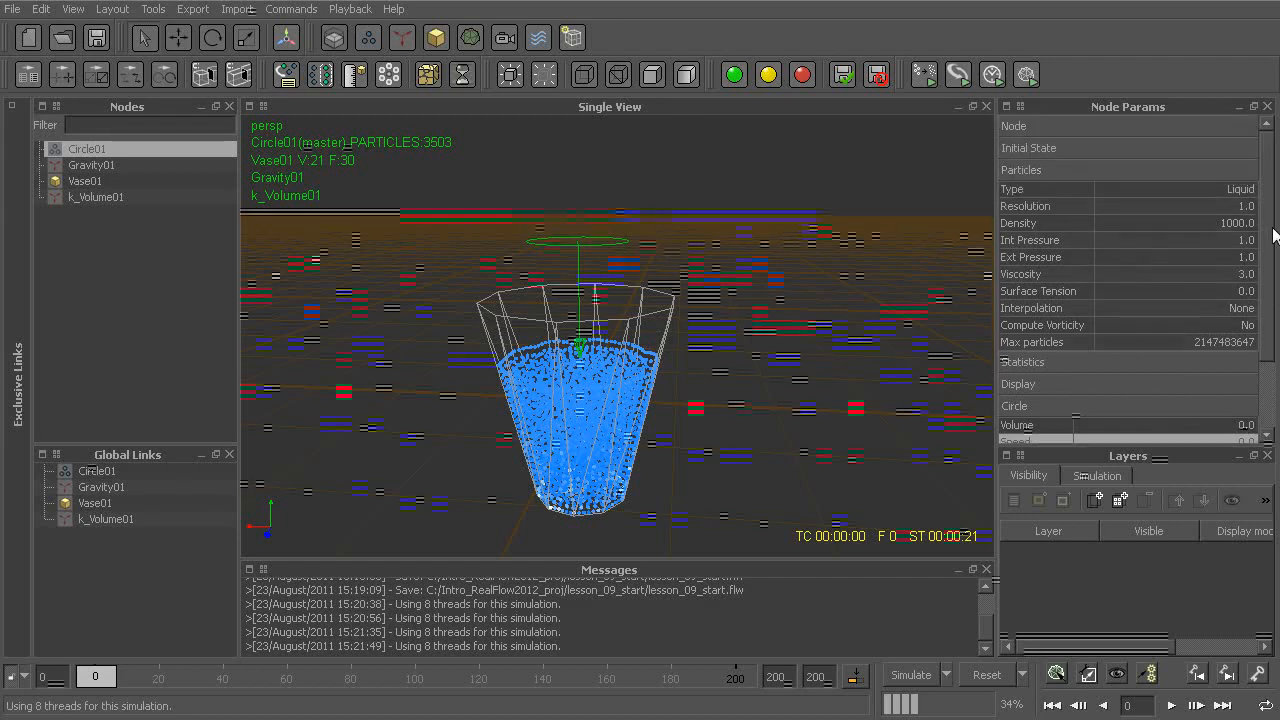
left_click(1072, 148)
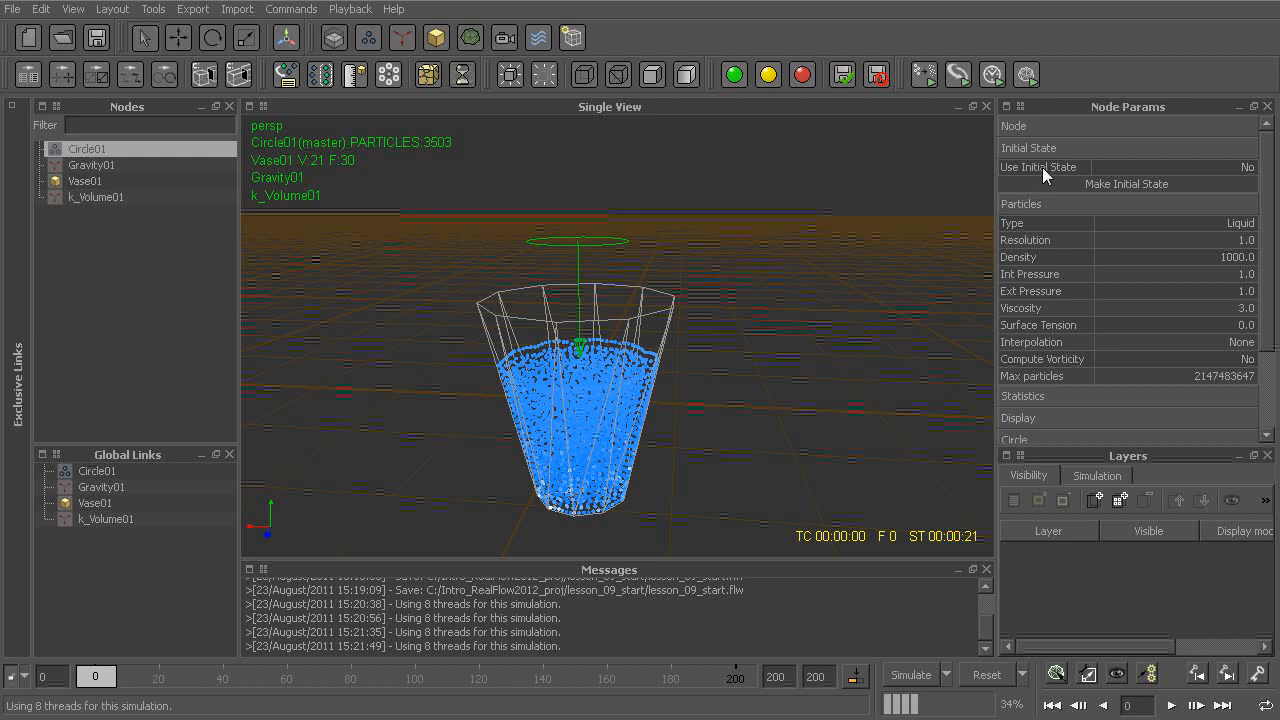
double_click(1233, 172)
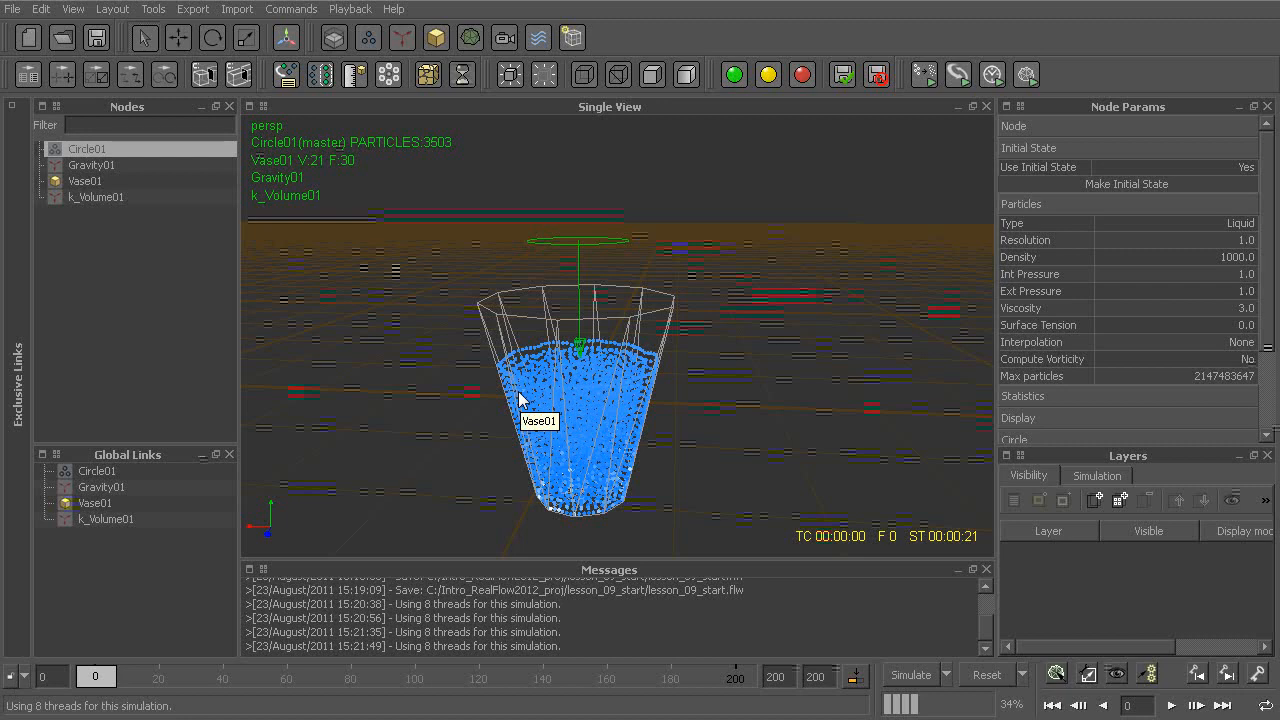
Step: Reset the simulation to clear the particles and enable the Reset To Initial State option
key("ctrl+alt+a")
key("Return")
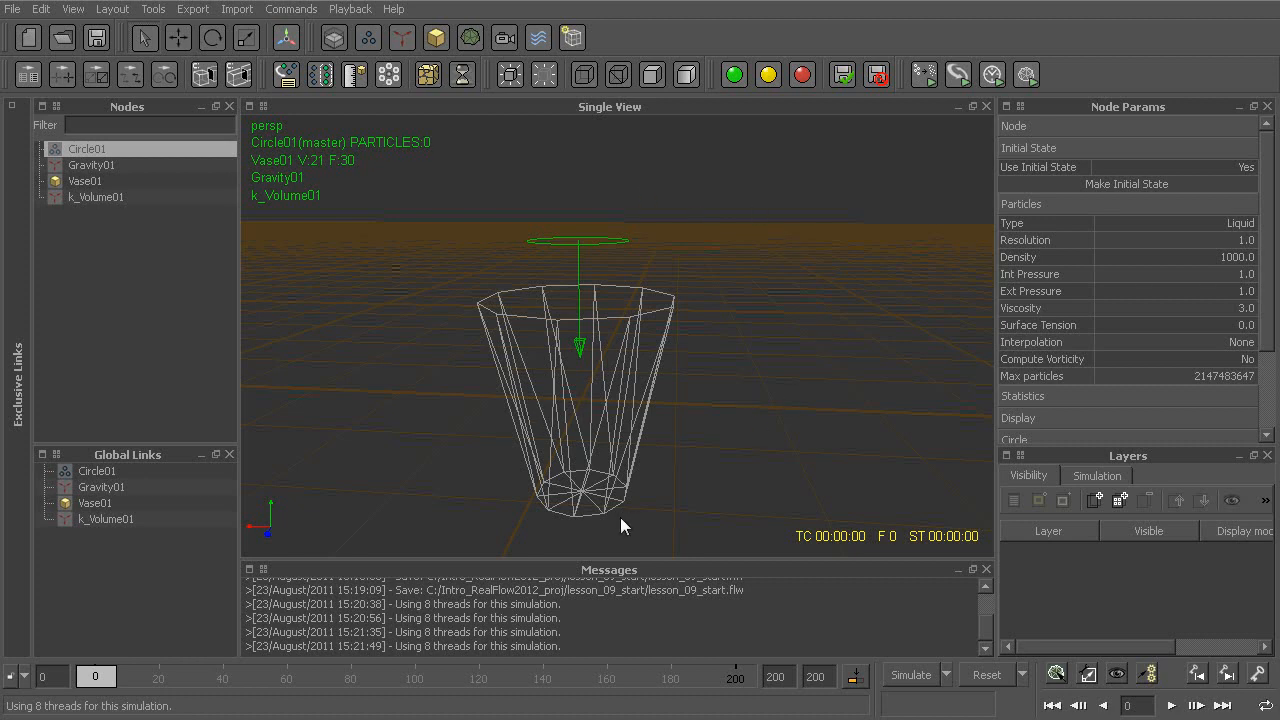
left_click(1022, 675)
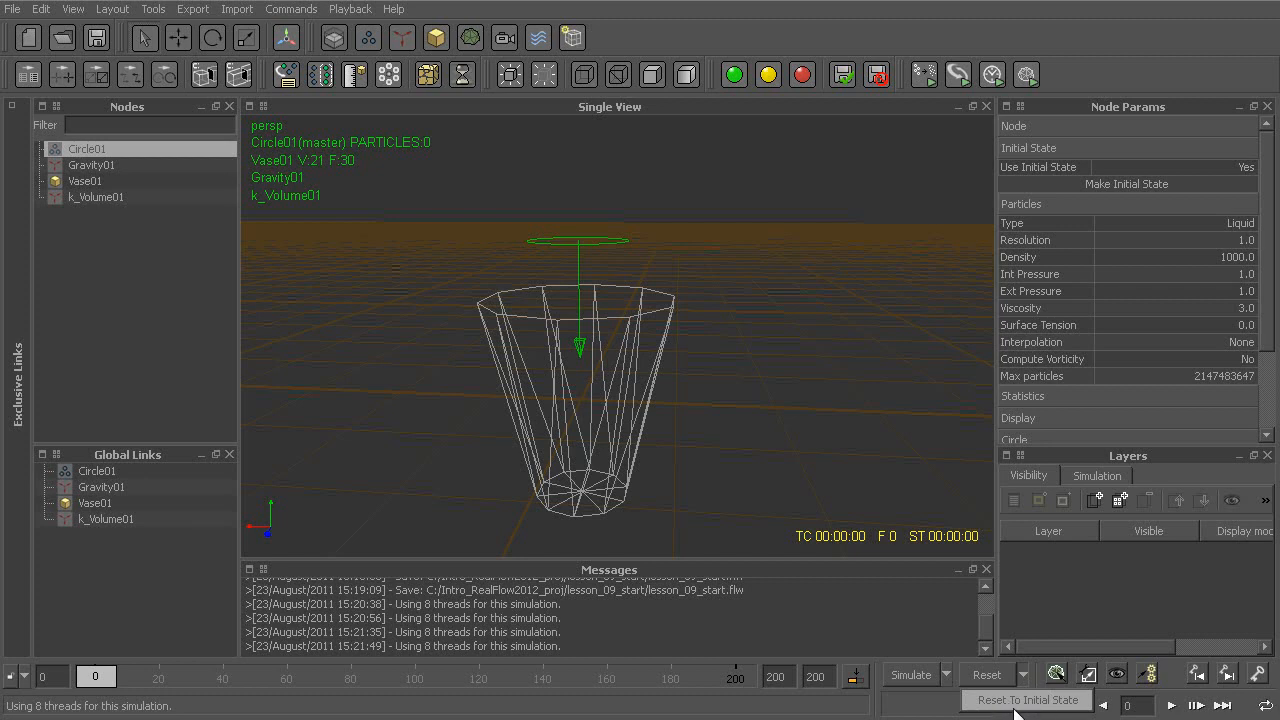
left_click(1005, 700)
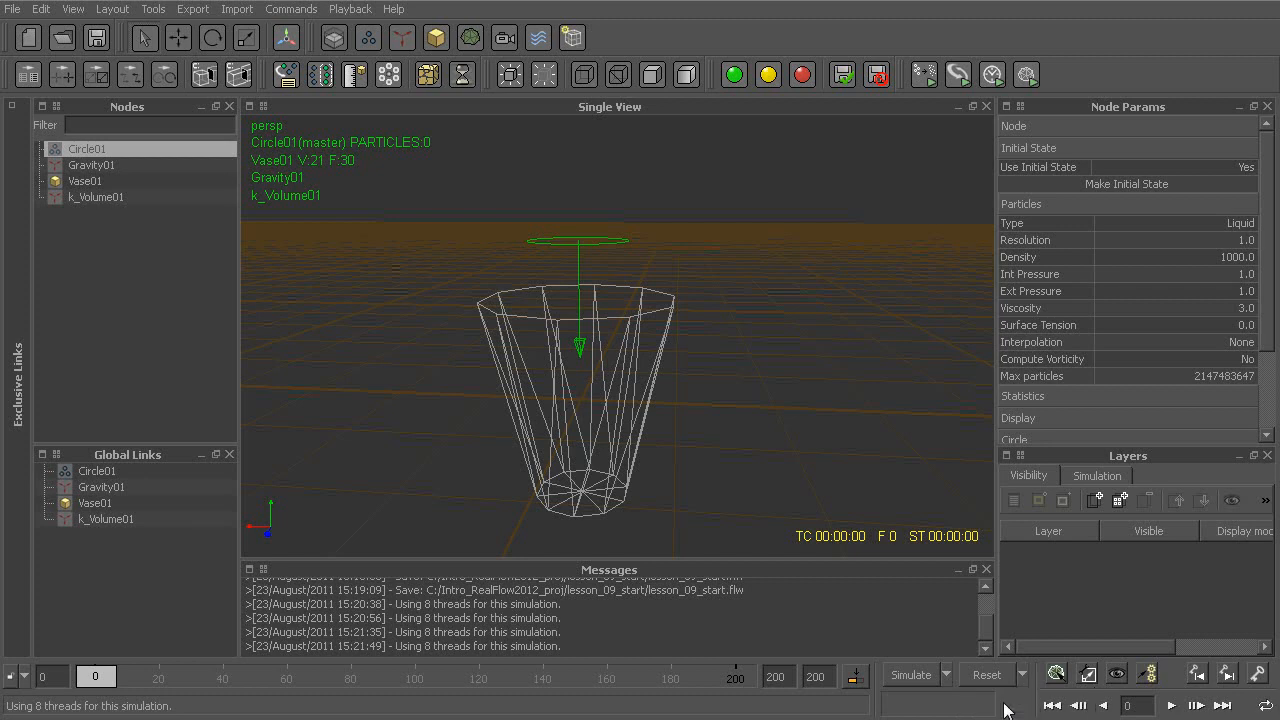
left_click(1023, 675)
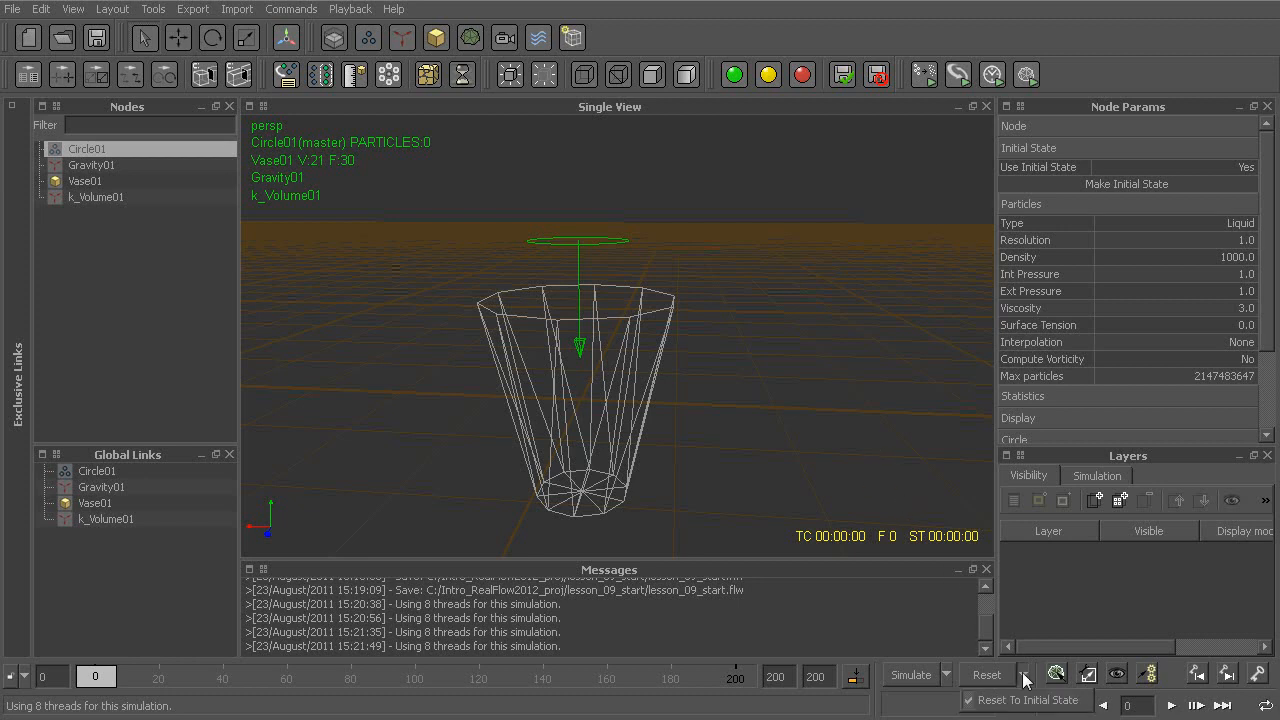
left_click(788, 445)
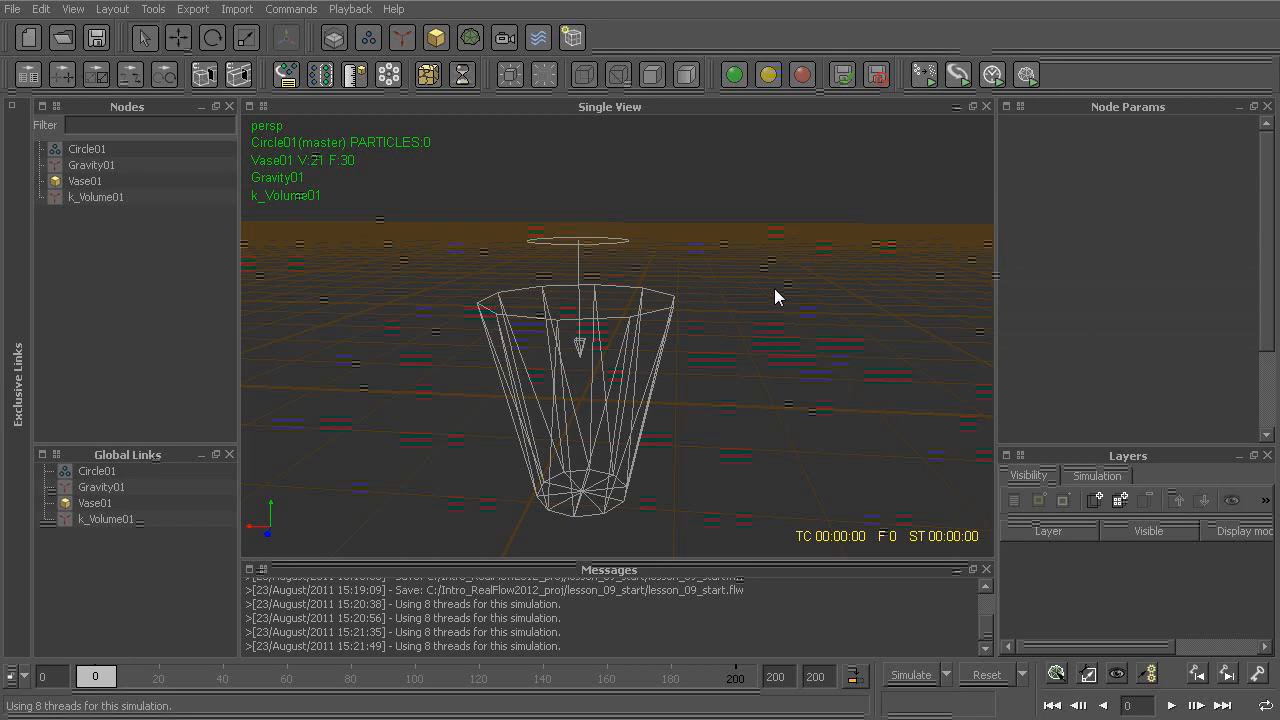
Step: Reset the simulation to its initial state to restore the liquid in the vase, and select the Circle01 emitter
key("ctrl+r")
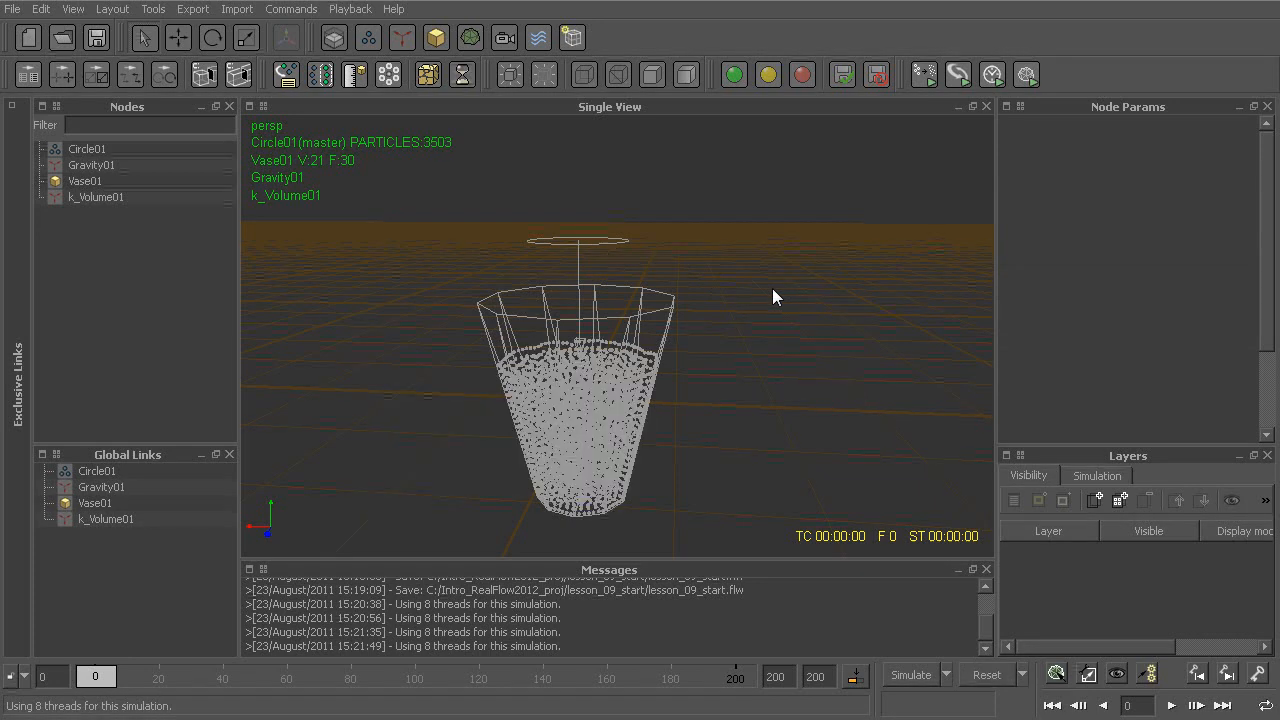
left_click(602, 372)
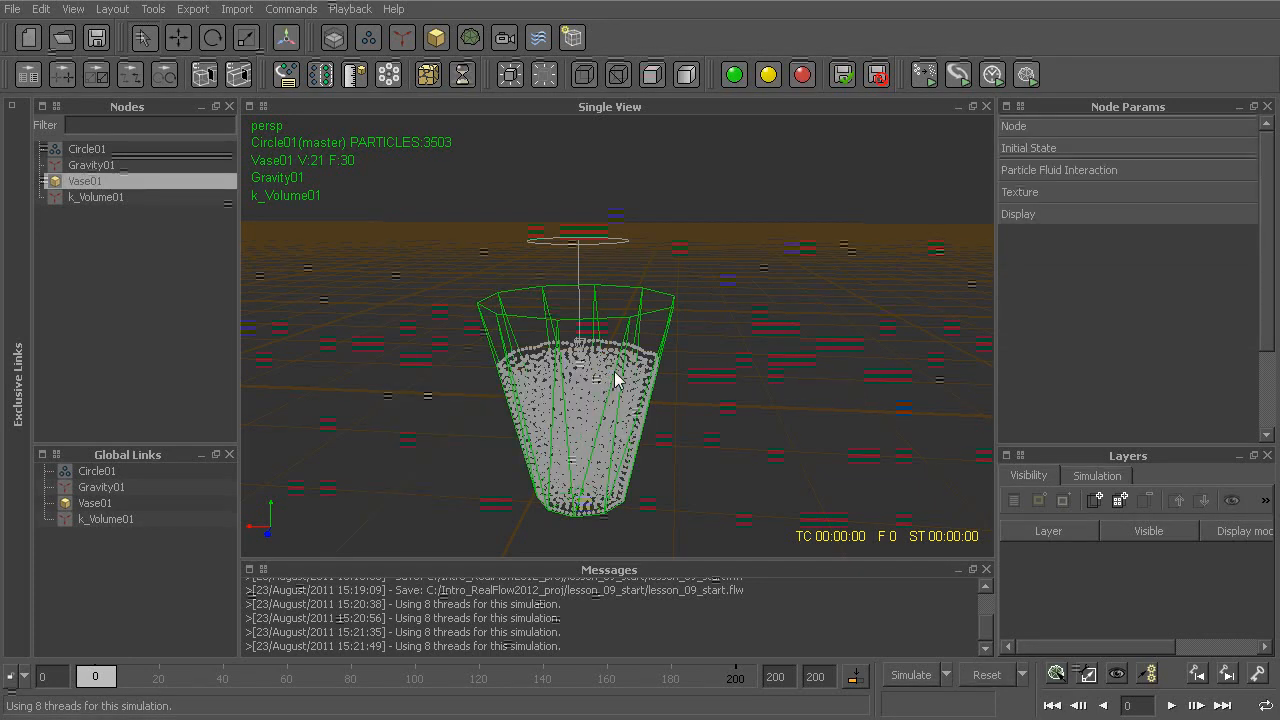
left_click(615, 370)
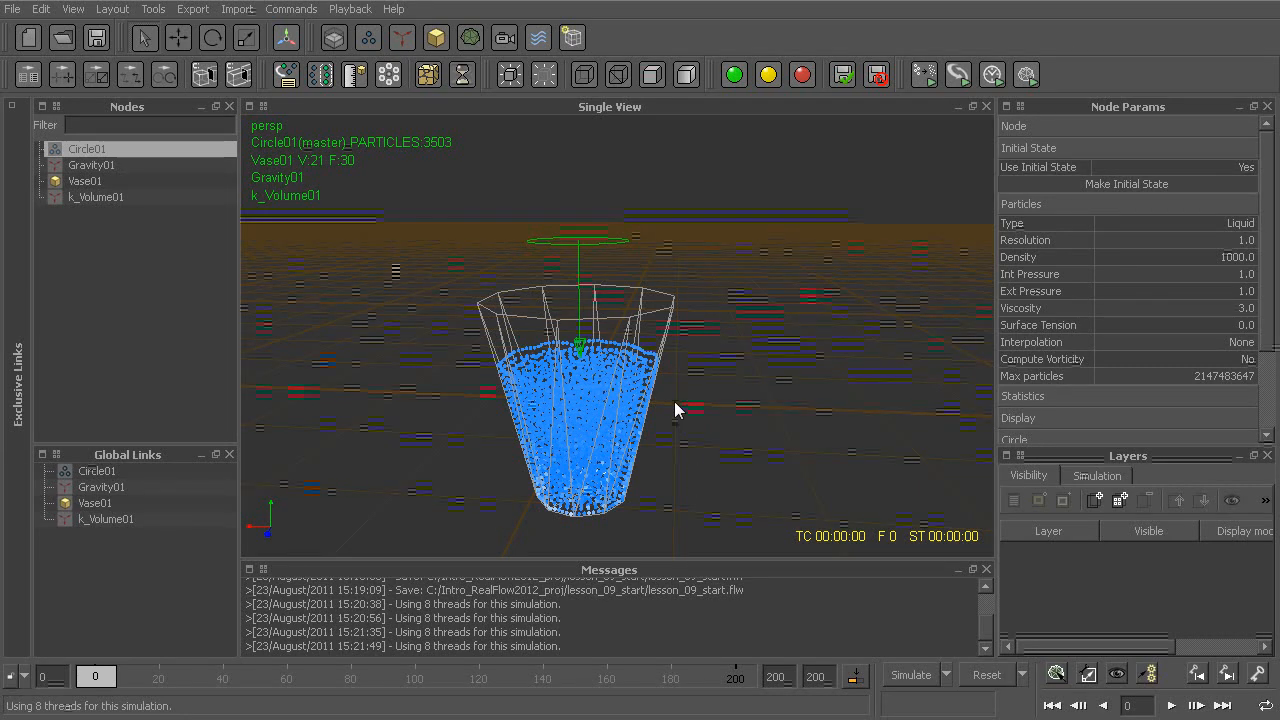
Step: Add a second circle emitter and raise it above Circle01 to a Y position of about 2.62
left_click(378, 41)
left_click(435, 55)
key("w")
left_click_drag(577, 286, 583, 100)
left_click_drag(650, 200, 651, 174, "alt")
middle_click_drag(653, 169, 621, 318, "alt")
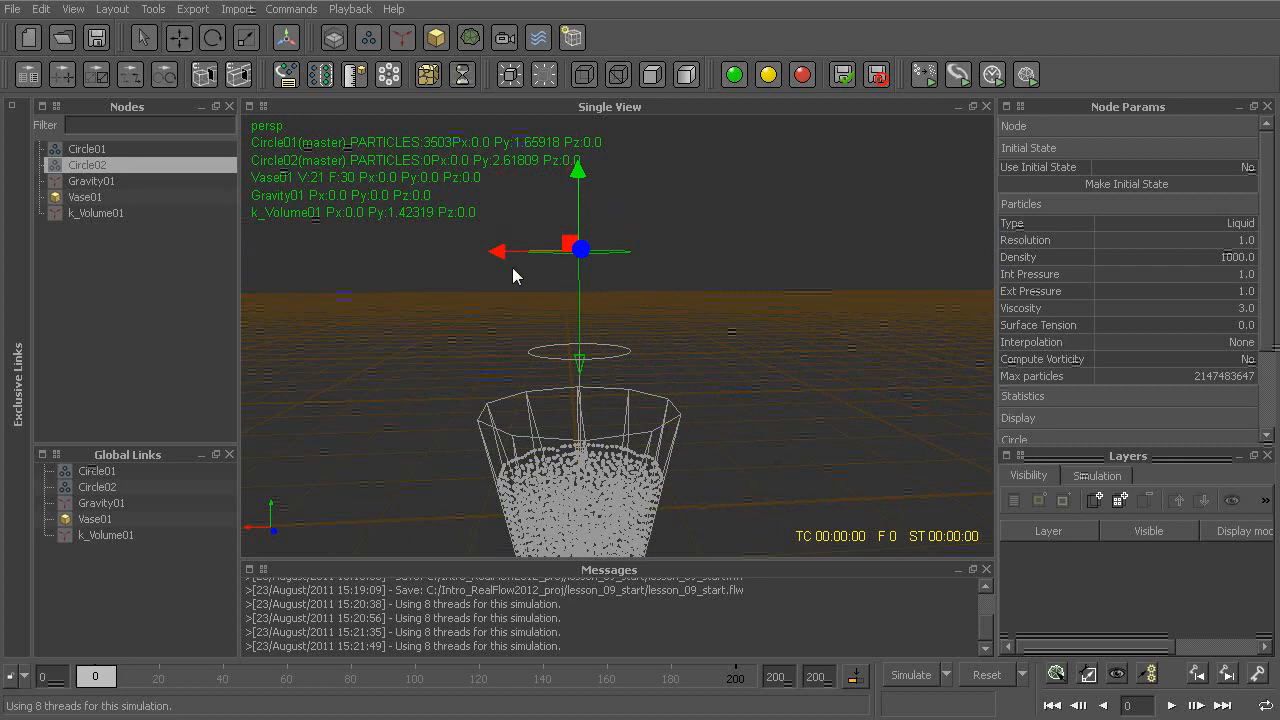
Step: Shift the new circle emitter sideways along X and tilt it about Z to roughly -21.6 degrees, aiming it toward the vase
left_click_drag(497, 251, 415, 251)
key("e")
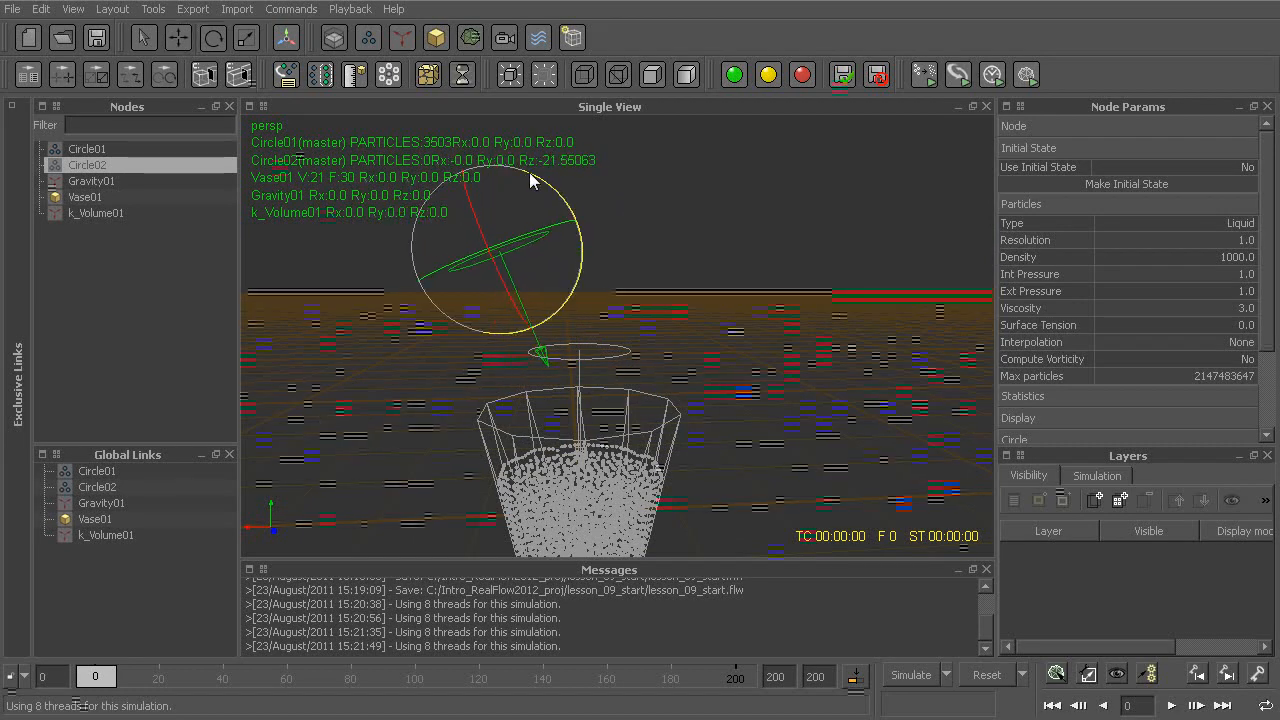